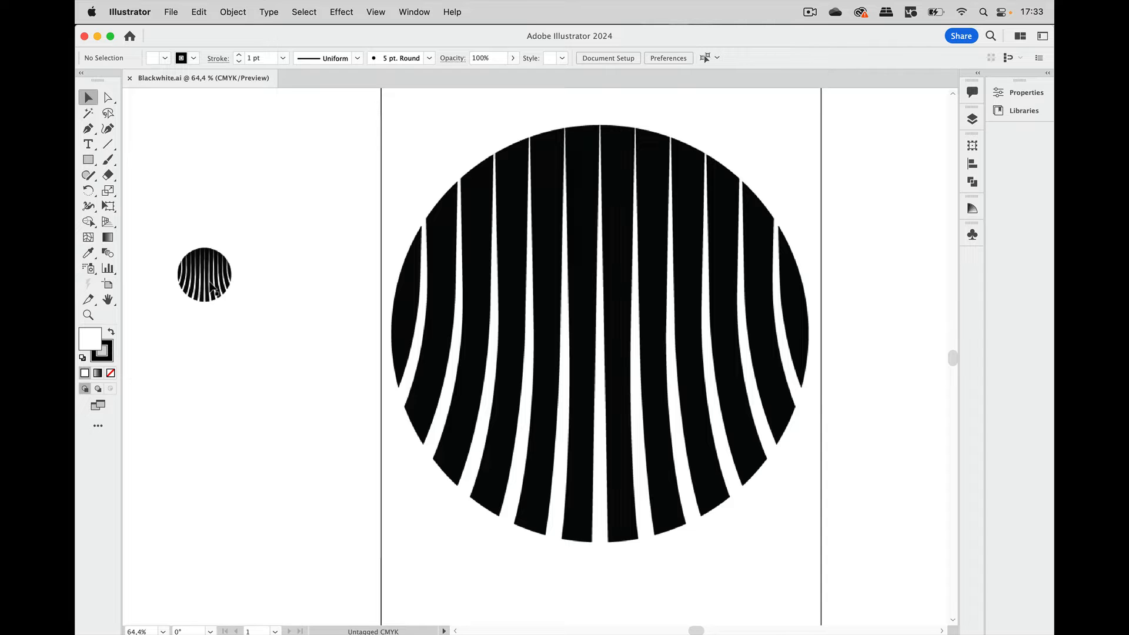
Step: Use Image Trace on the small pixelated circle image with the Auto-Color preset and switch it to the Black & White preset
{"action": "scroll", "coordinate": [210, 282], "scroll_direction": "up", "scroll_amount": 10}
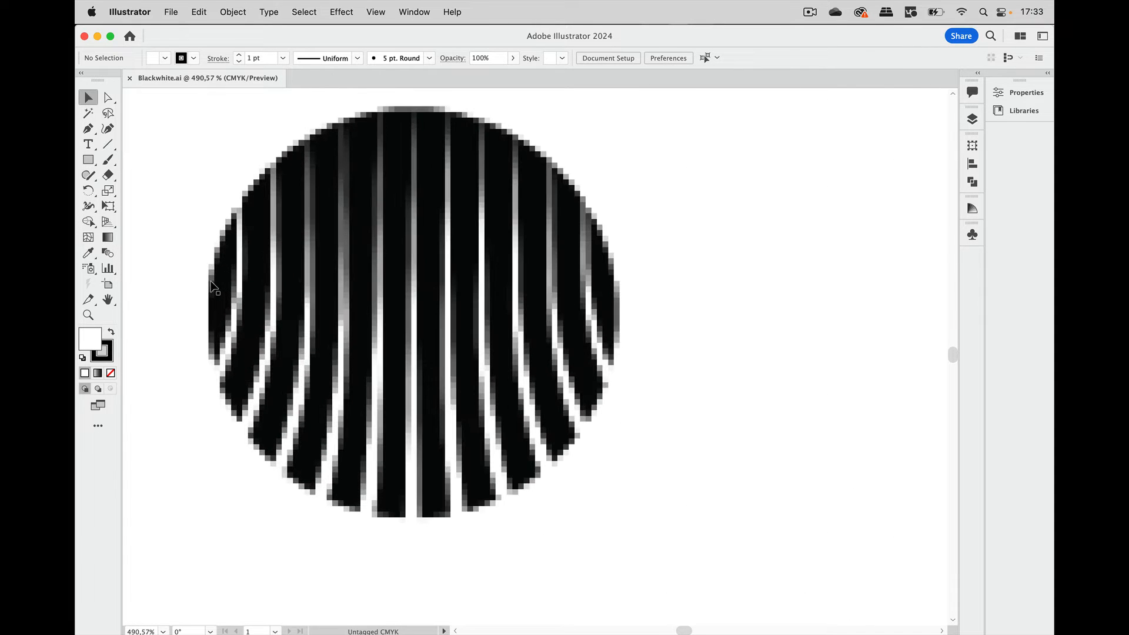
{"action": "scroll", "coordinate": [211, 282], "scroll_direction": "up", "scroll_amount": 1}
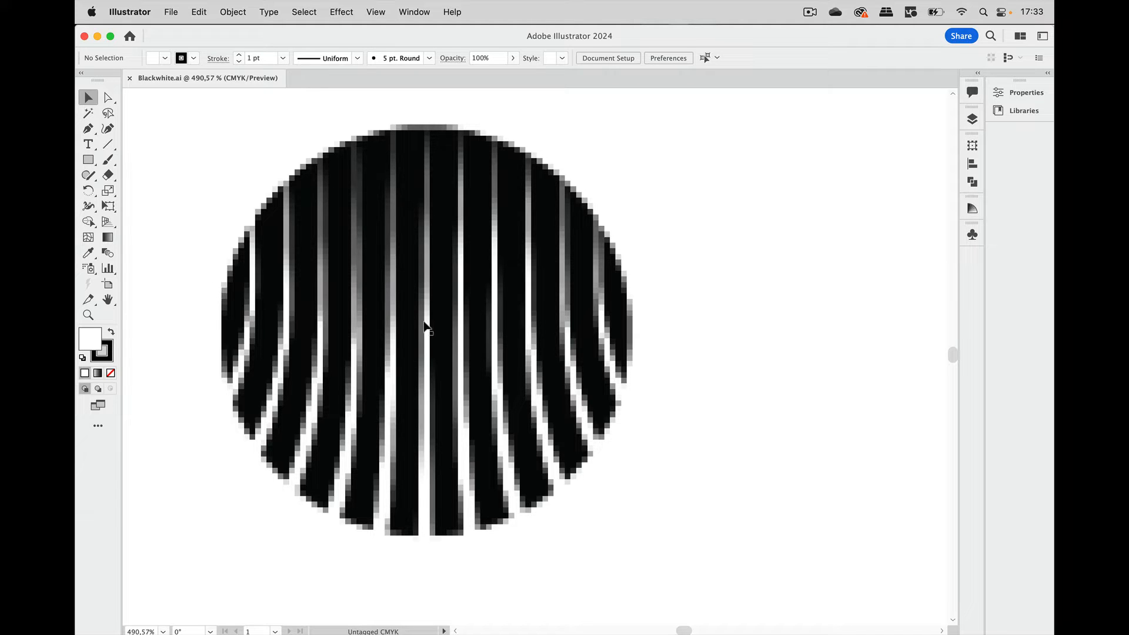
{"action": "left_click", "coordinate": [458, 323]}
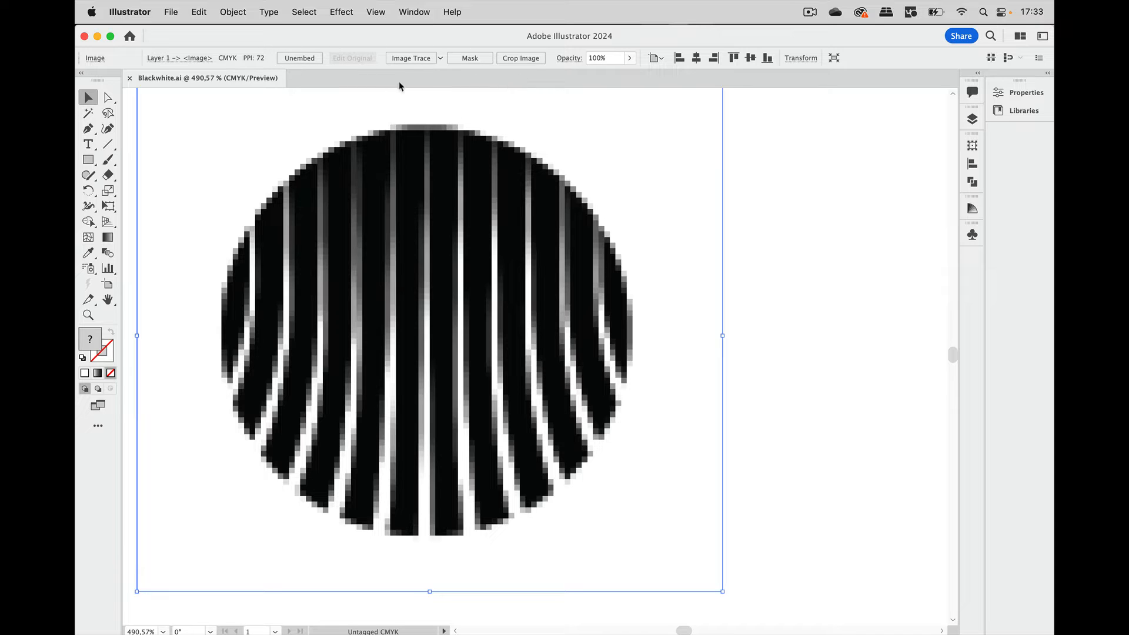
{"action": "left_click", "coordinate": [422, 16]}
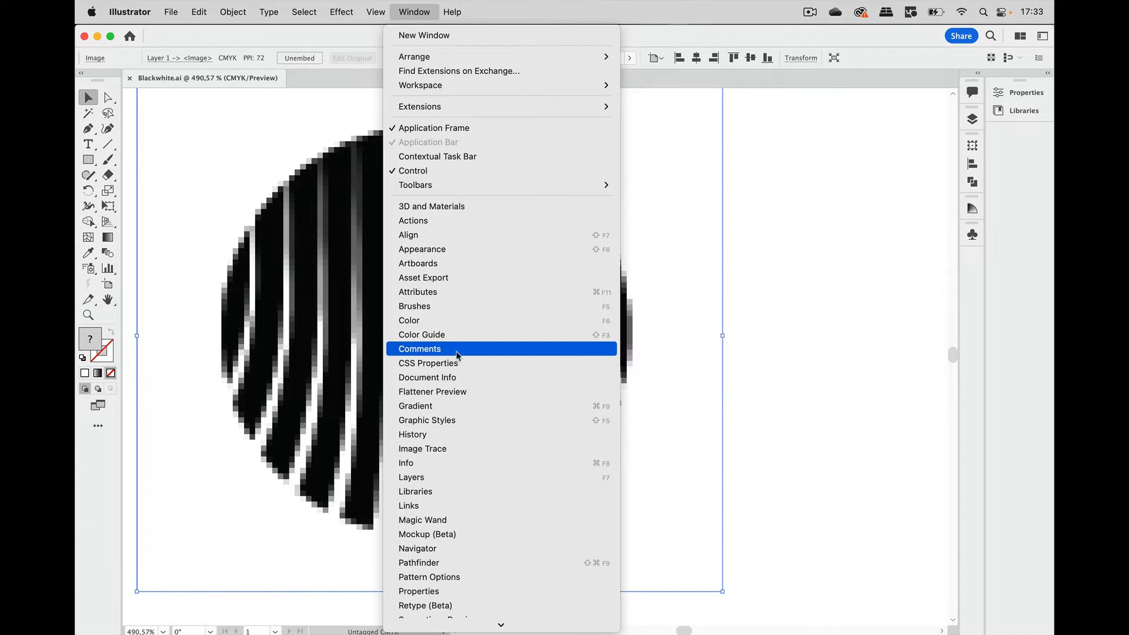
{"action": "left_click", "coordinate": [453, 449]}
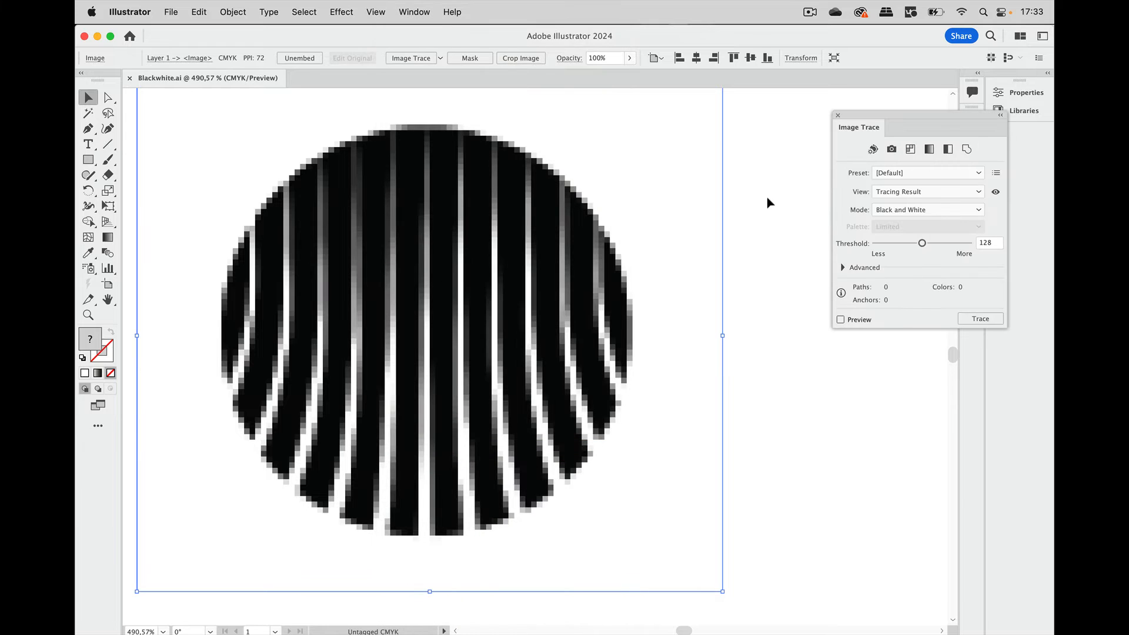
{"action": "left_click_drag", "start_coordinate": [872, 118], "coordinate": [740, 153]}
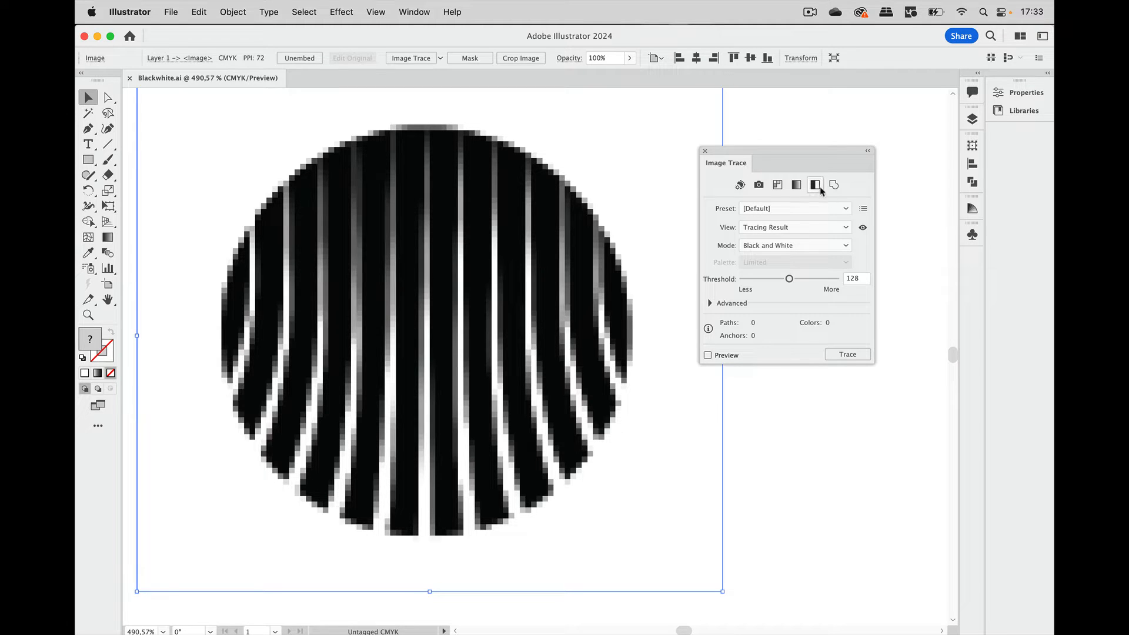
{"action": "left_click", "coordinate": [741, 186]}
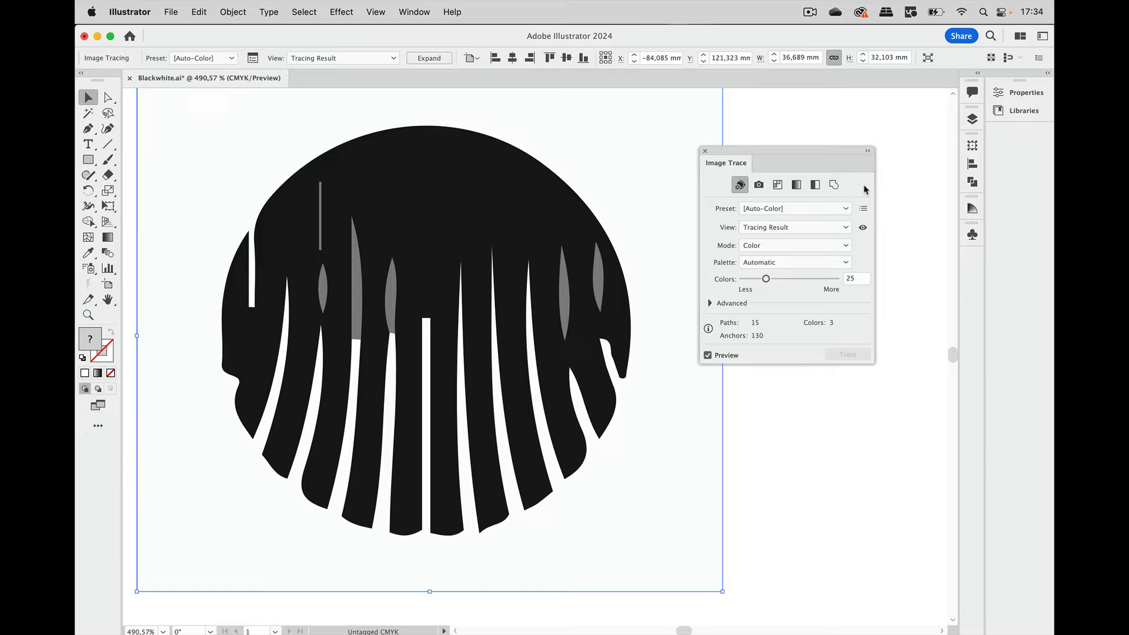
{"action": "left_click", "coordinate": [816, 185]}
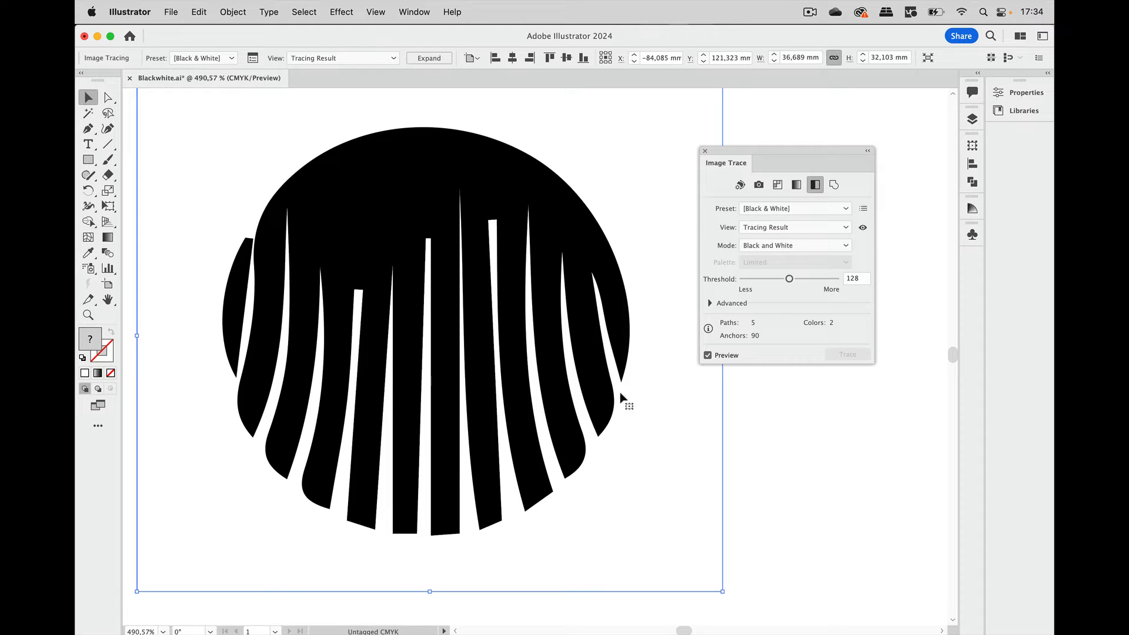
Step: Trace the large striped circle image on the artboard with the Auto-Color preset
{"action": "scroll", "coordinate": [621, 397], "scroll_direction": "down", "scroll_amount": 10}
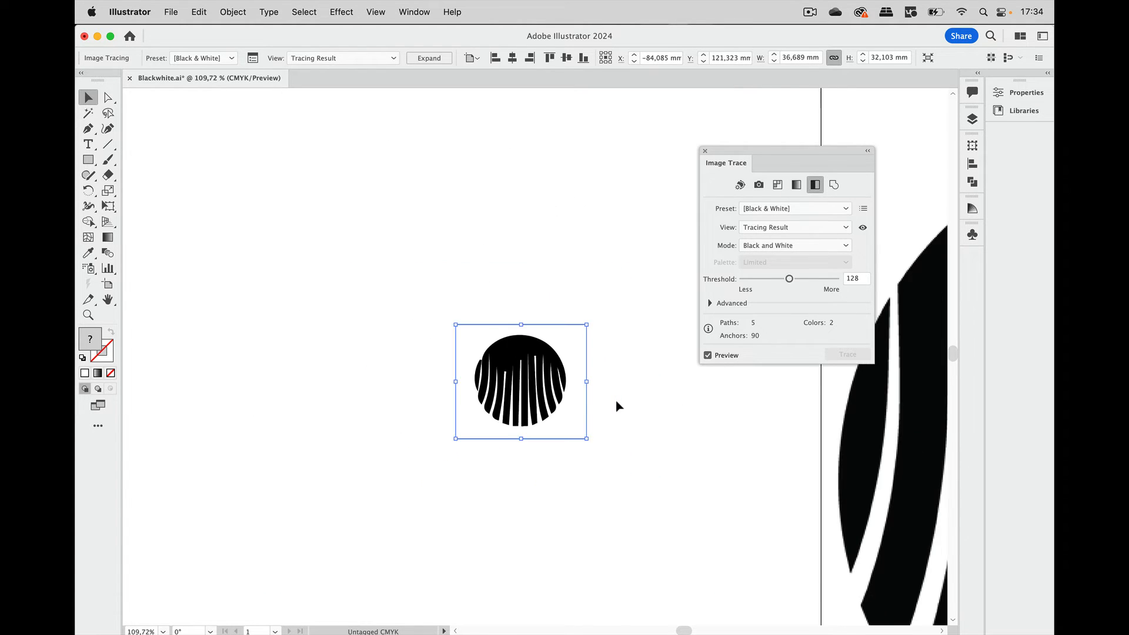
{"action": "scroll", "coordinate": [615, 400], "scroll_direction": "right", "scroll_amount": 8}
{"action": "scroll", "coordinate": [616, 400], "scroll_direction": "down", "scroll_amount": 3}
{"action": "scroll", "coordinate": [615, 400], "scroll_direction": "right", "scroll_amount": 8}
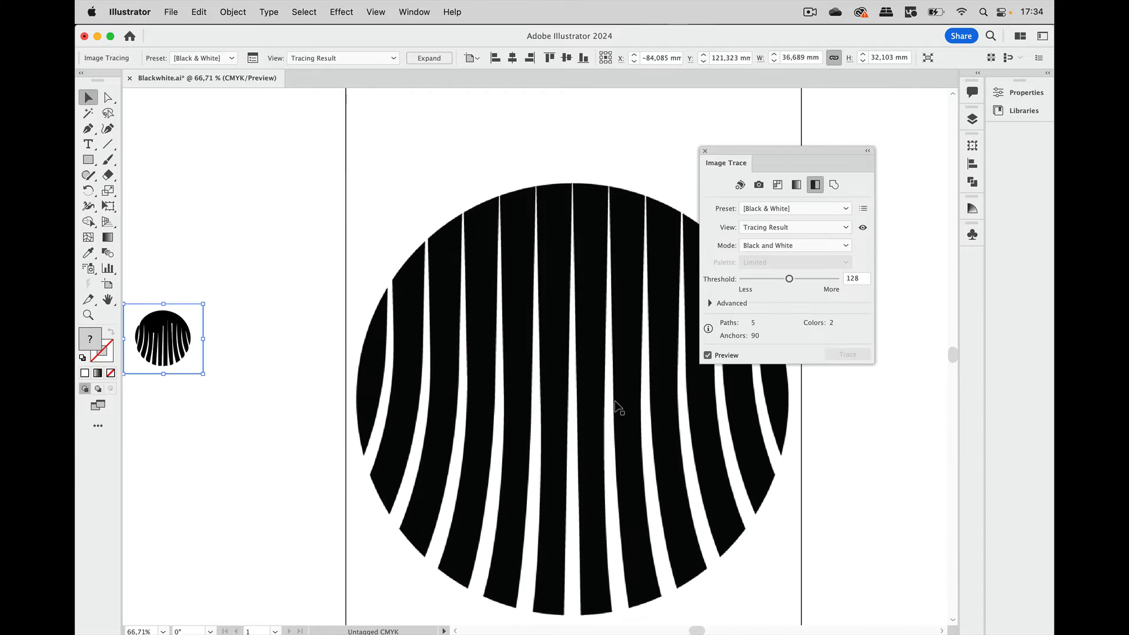
{"action": "scroll", "coordinate": [615, 401], "scroll_direction": "right", "scroll_amount": 8}
{"action": "scroll", "coordinate": [615, 400], "scroll_direction": "down", "scroll_amount": 4}
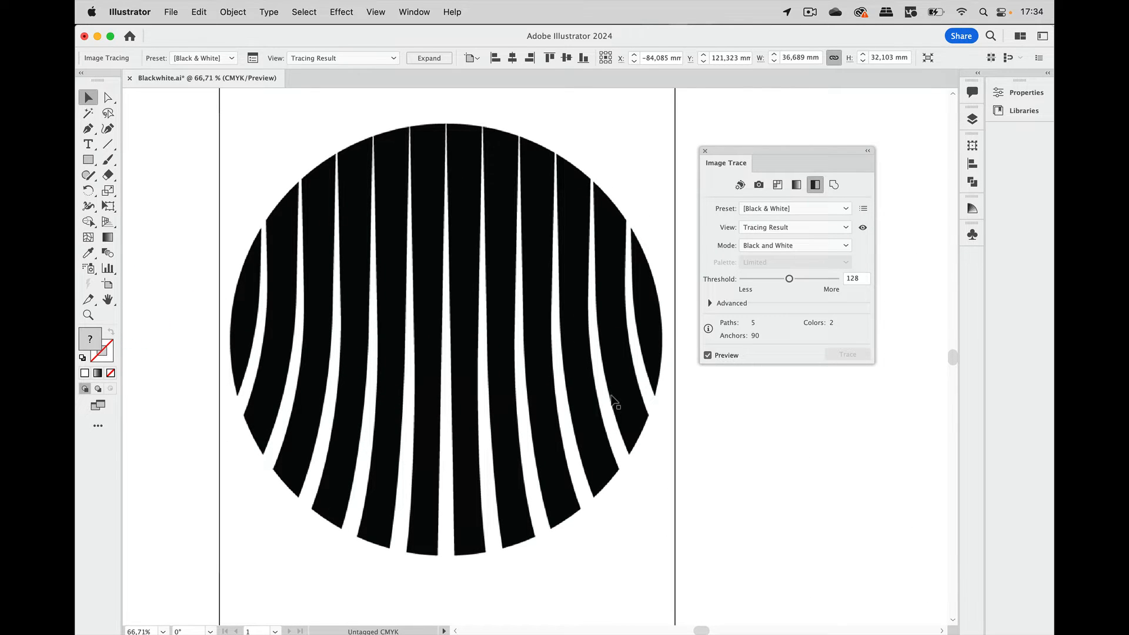
{"action": "scroll", "coordinate": [616, 404], "scroll_direction": "left", "scroll_amount": 4}
{"action": "scroll", "coordinate": [615, 405], "scroll_direction": "down", "scroll_amount": 1}
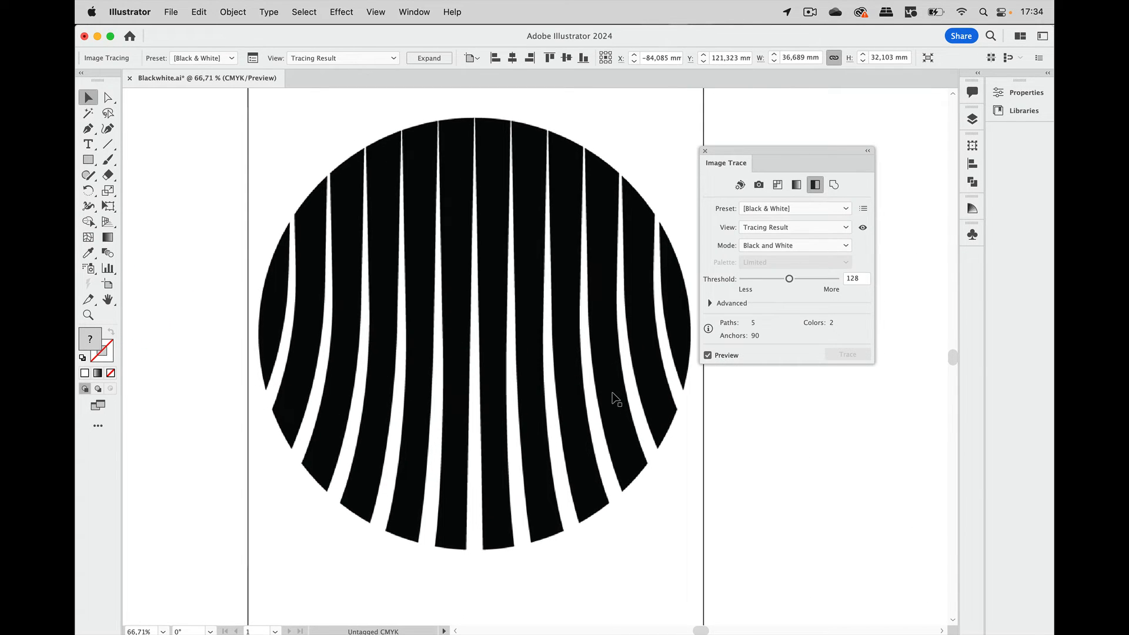
{"action": "left_click_drag", "start_coordinate": [760, 147], "coordinate": [792, 140]}
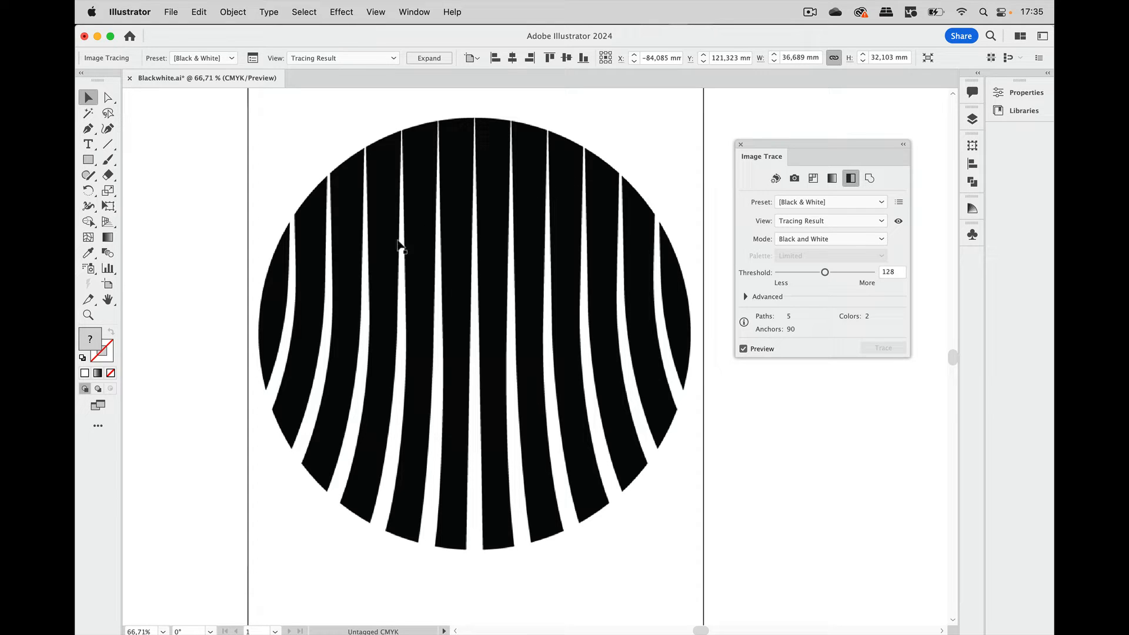
{"action": "scroll", "coordinate": [397, 244], "scroll_direction": "left", "scroll_amount": 3}
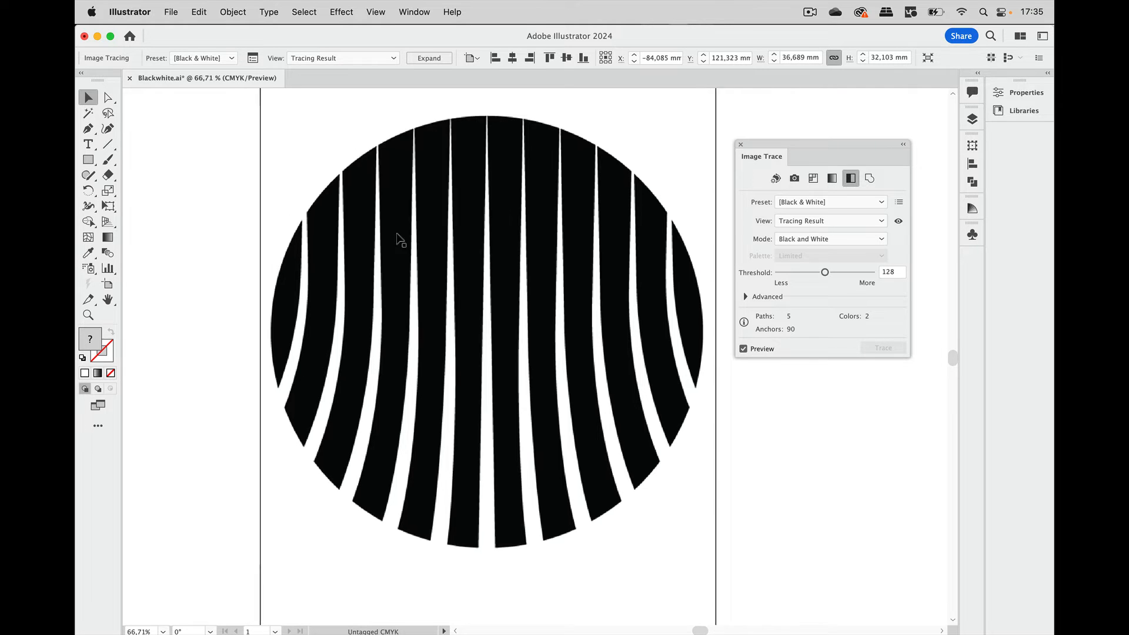
{"action": "key", "text": "super+z"}
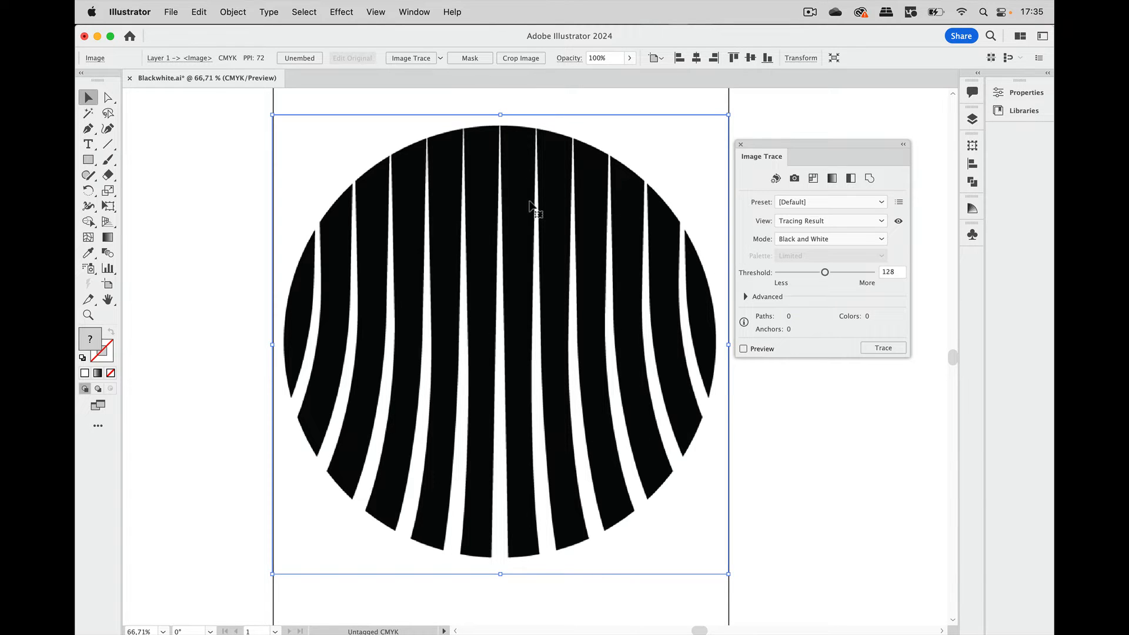
{"action": "scroll", "coordinate": [477, 141], "scroll_direction": "up", "scroll_amount": 5}
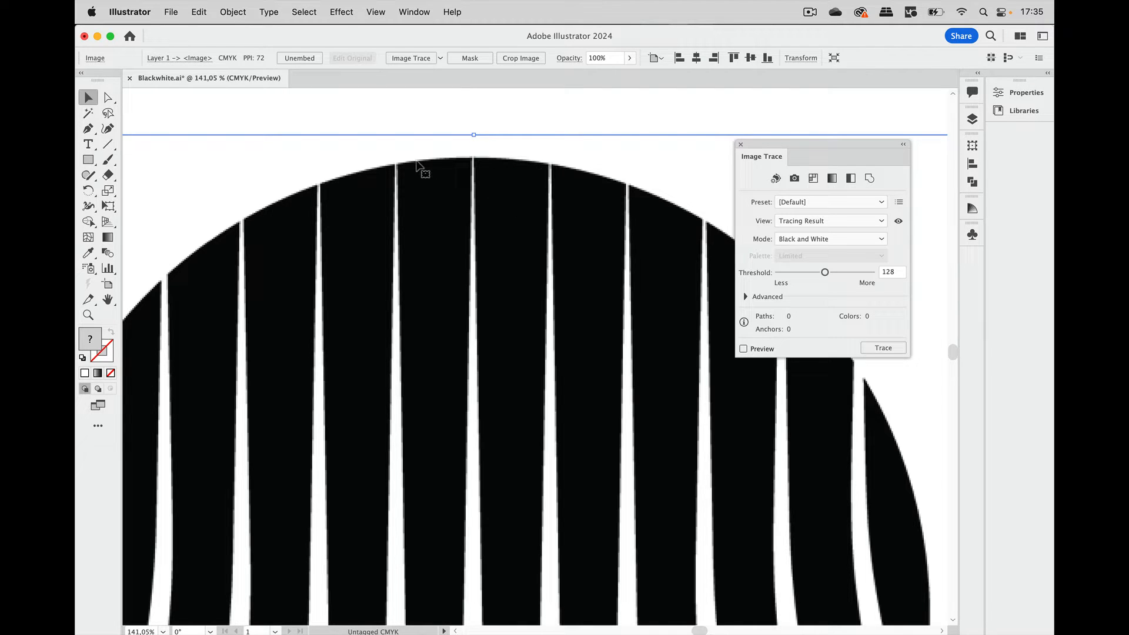
{"action": "key", "text": "super+0"}
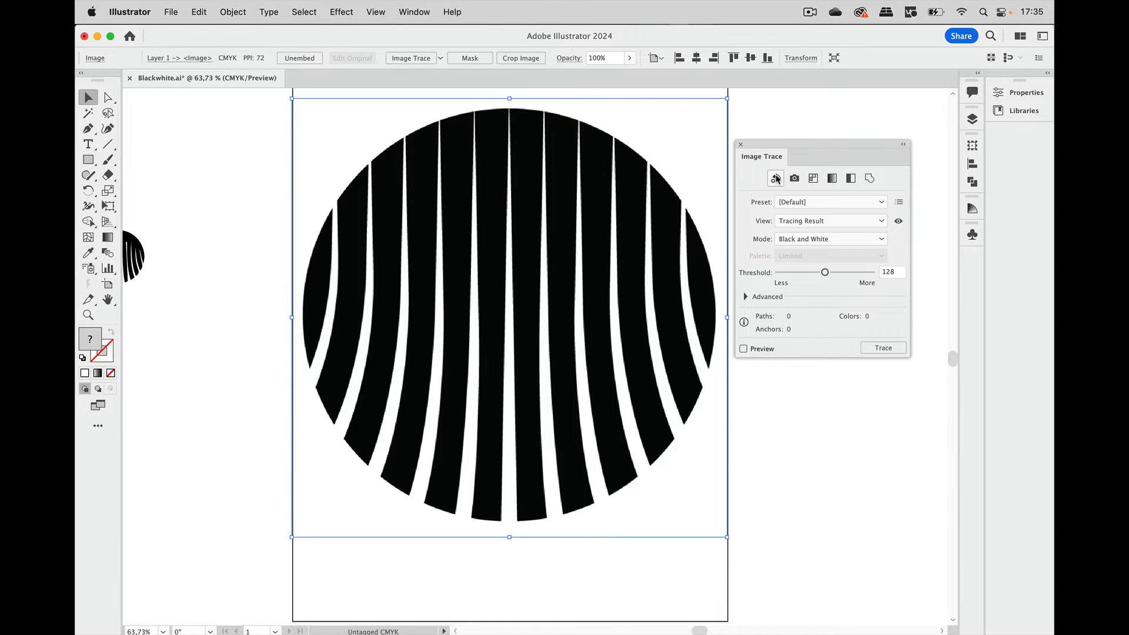
{"action": "left_click", "coordinate": [776, 179]}
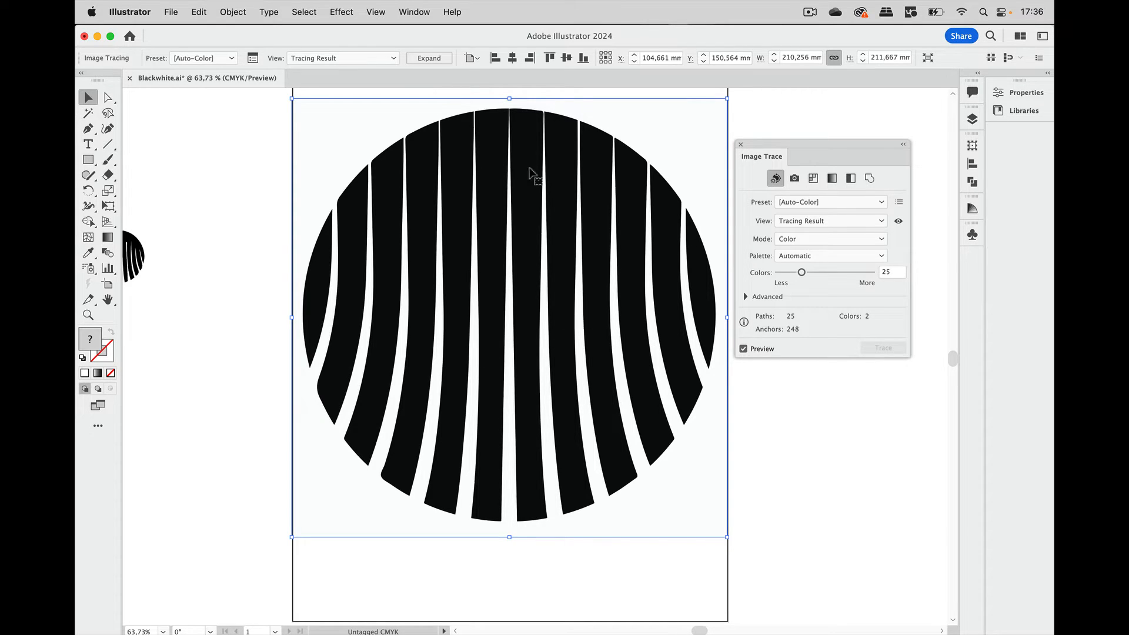
Step: Show the advanced Image Trace options while keeping the stripes' upper edges in view
{"action": "scroll", "coordinate": [531, 172], "scroll_direction": "up", "scroll_amount": 5}
{"action": "scroll", "coordinate": [537, 165], "scroll_direction": "up", "scroll_amount": 5}
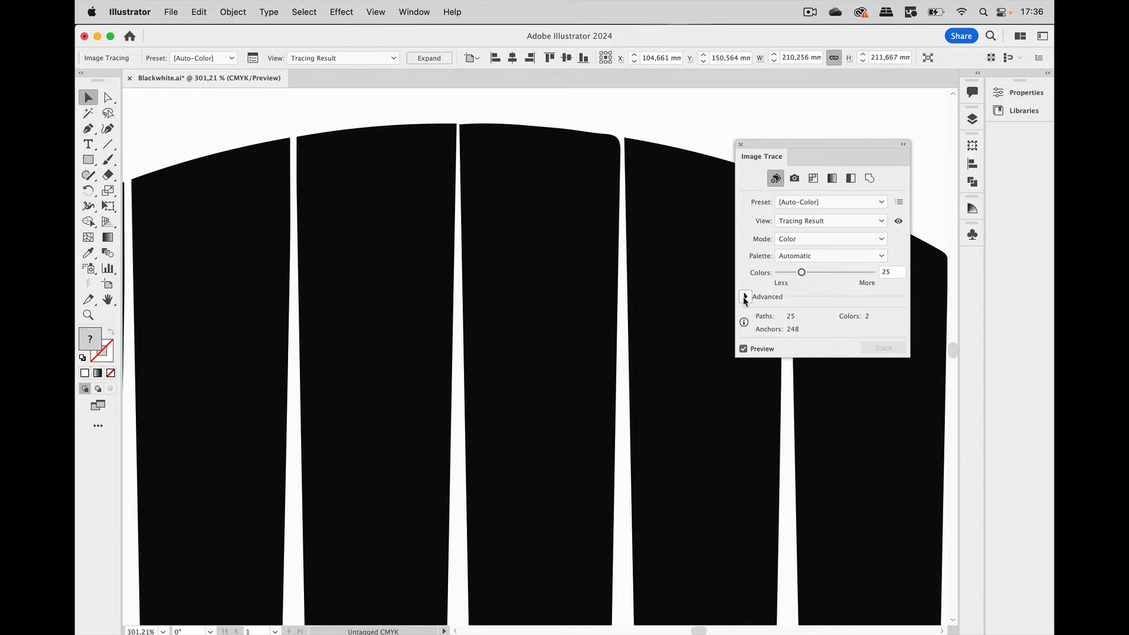
{"action": "left_click", "coordinate": [745, 297]}
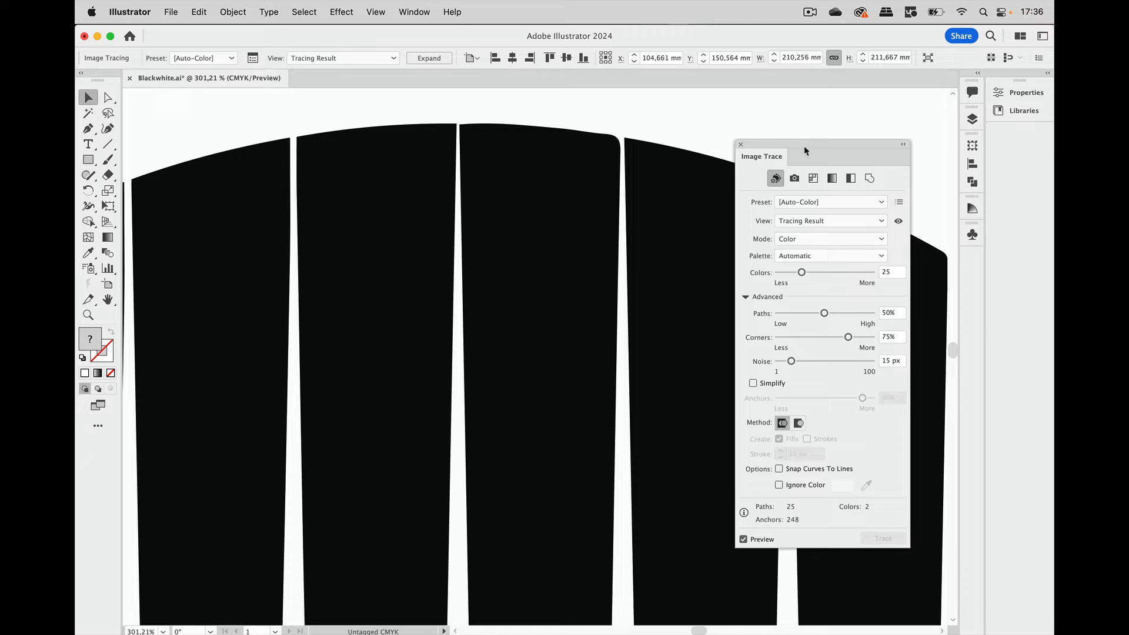
{"action": "left_click_drag", "start_coordinate": [805, 151], "coordinate": [783, 79]}
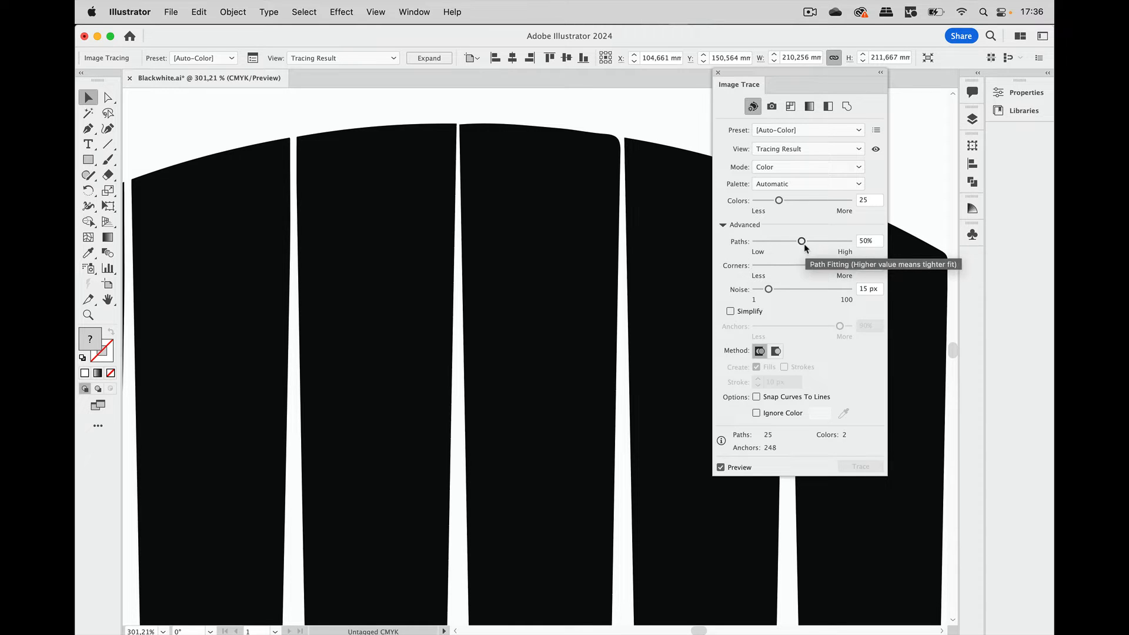
Step: Try a Paths value of 100% and compare the tracing result with the source image
{"action": "left_click_drag", "start_coordinate": [802, 241], "coordinate": [876, 252]}
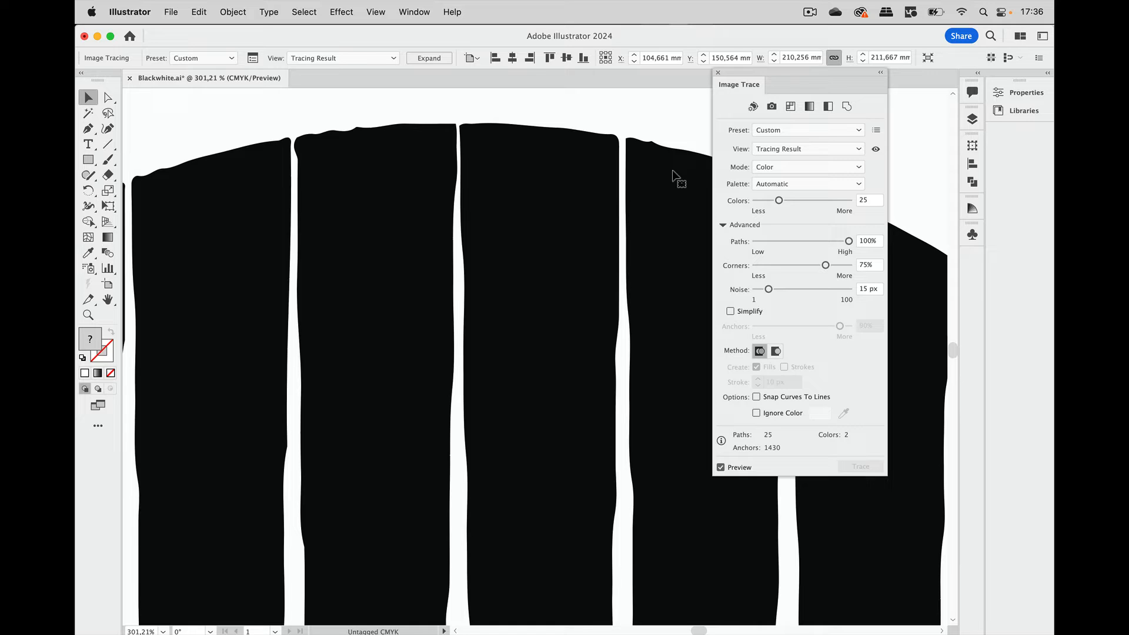
{"action": "left_click", "coordinate": [875, 151]}
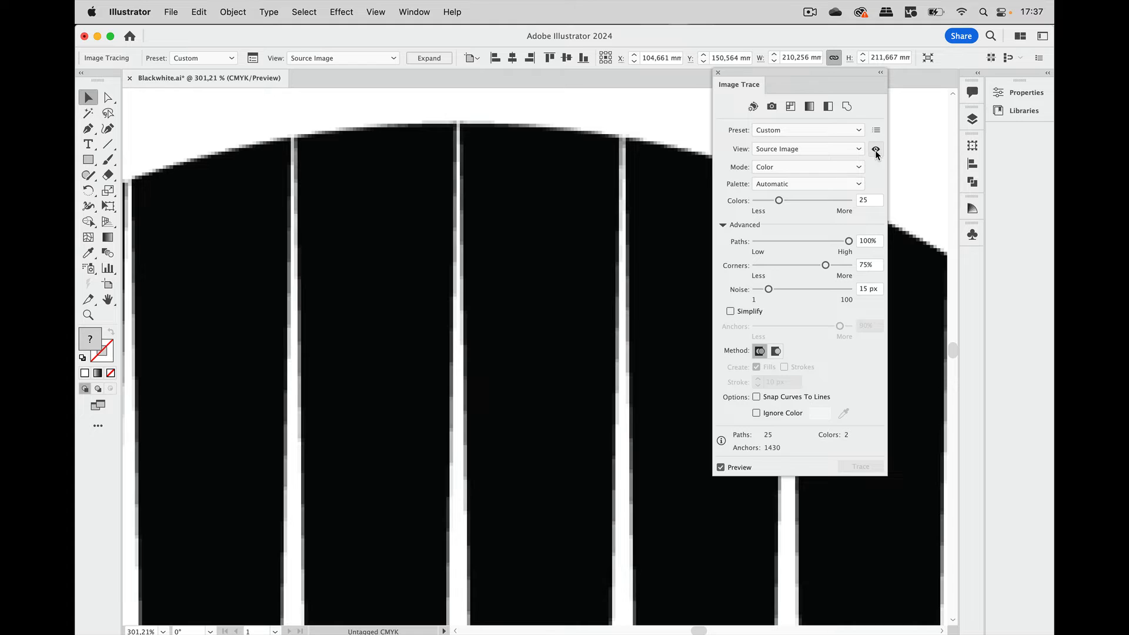
{"action": "left_click", "coordinate": [875, 152]}
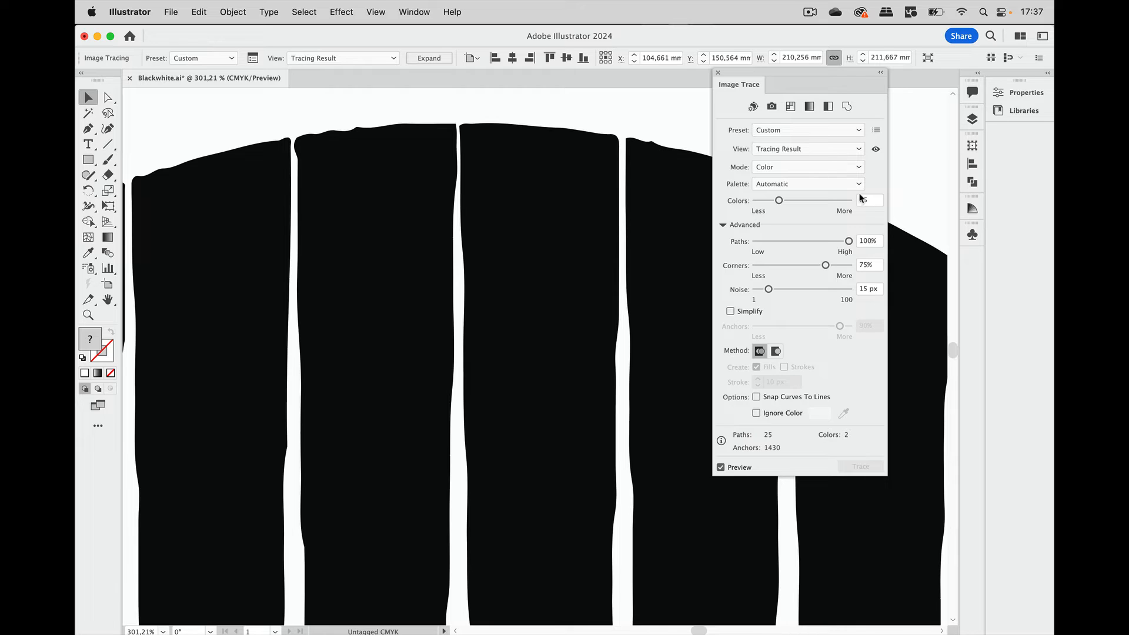
Step: Set the path fitting of the trace to 55%
{"action": "left_click_drag", "start_coordinate": [848, 246], "coordinate": [803, 249]}
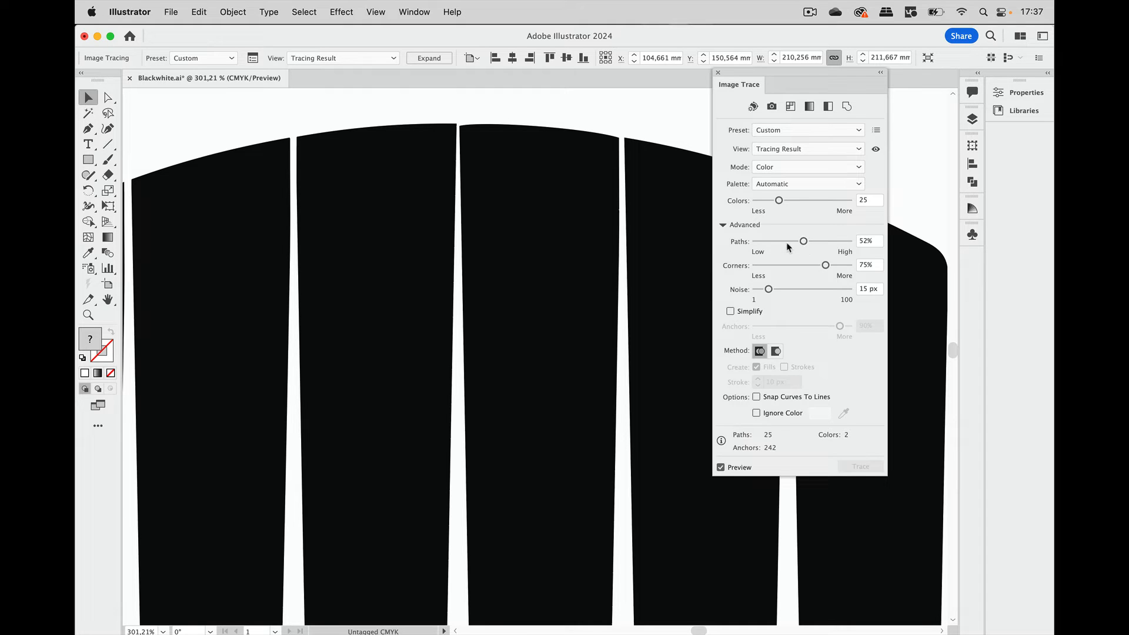
{"action": "mouse_move", "coordinate": [804, 242]}
{"action": "left_mouse_down"}
{"action": "mouse_move", "coordinate": [725, 246]}
{"action": "mouse_move", "coordinate": [812, 246]}
{"action": "left_mouse_up"}
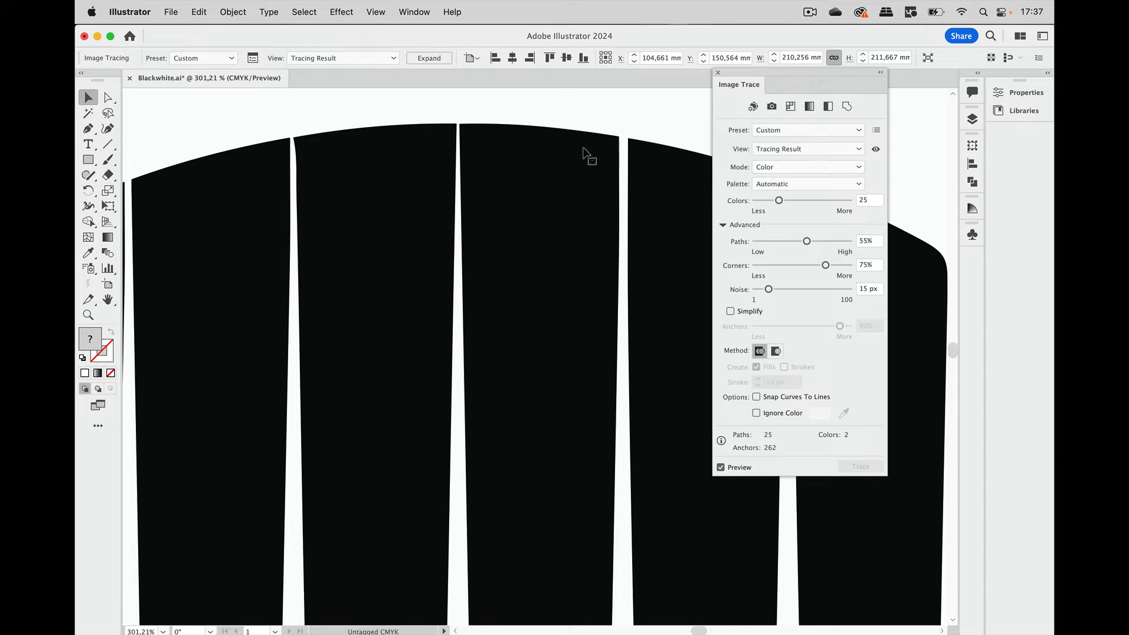
Step: Examine the rounded stripe corners along the circle's upper-left edge and compare the tracing result with the source image
{"action": "scroll", "coordinate": [650, 171], "scroll_direction": "down", "scroll_amount": 2, "text": "alt"}
{"action": "scroll", "coordinate": [649, 170], "scroll_direction": "down", "scroll_amount": 2, "text": "alt"}
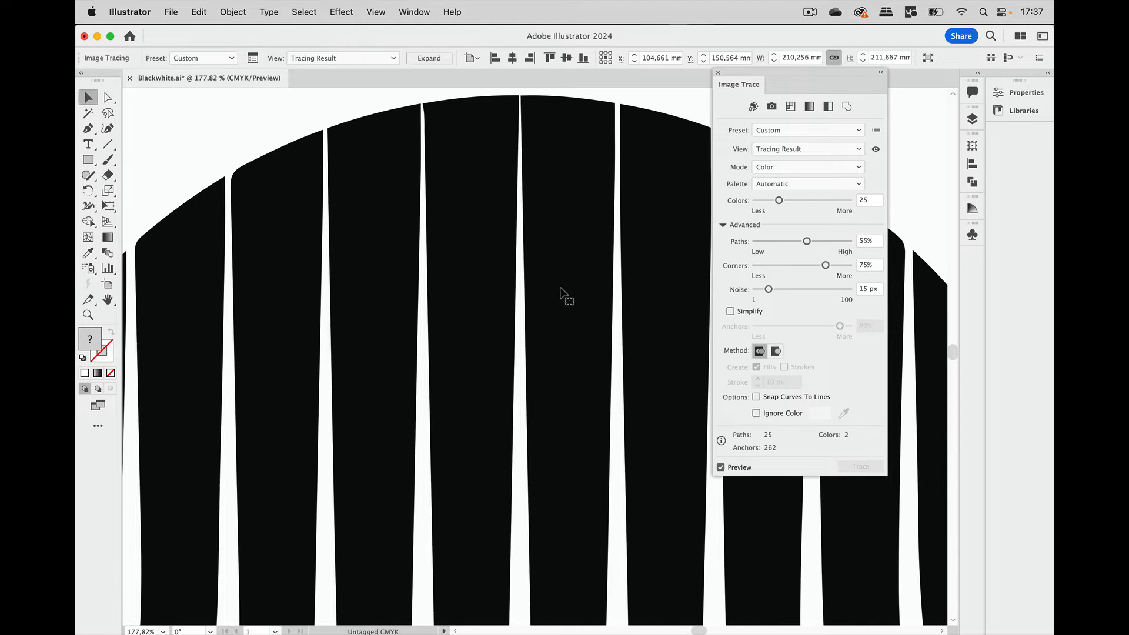
{"action": "scroll", "coordinate": [563, 294], "scroll_direction": "left", "scroll_amount": 7}
{"action": "scroll", "coordinate": [564, 294], "scroll_direction": "down", "scroll_amount": 2}
{"action": "scroll", "coordinate": [564, 294], "scroll_direction": "up", "scroll_amount": 2}
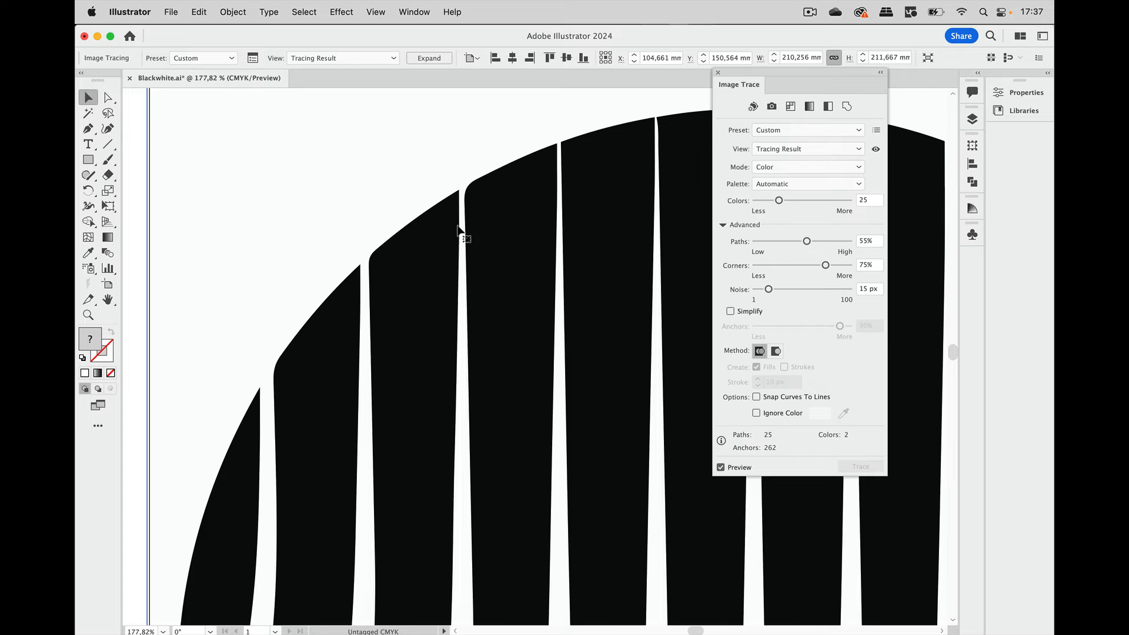
{"action": "scroll", "coordinate": [460, 233], "scroll_direction": "up", "scroll_amount": 4, "text": "alt"}
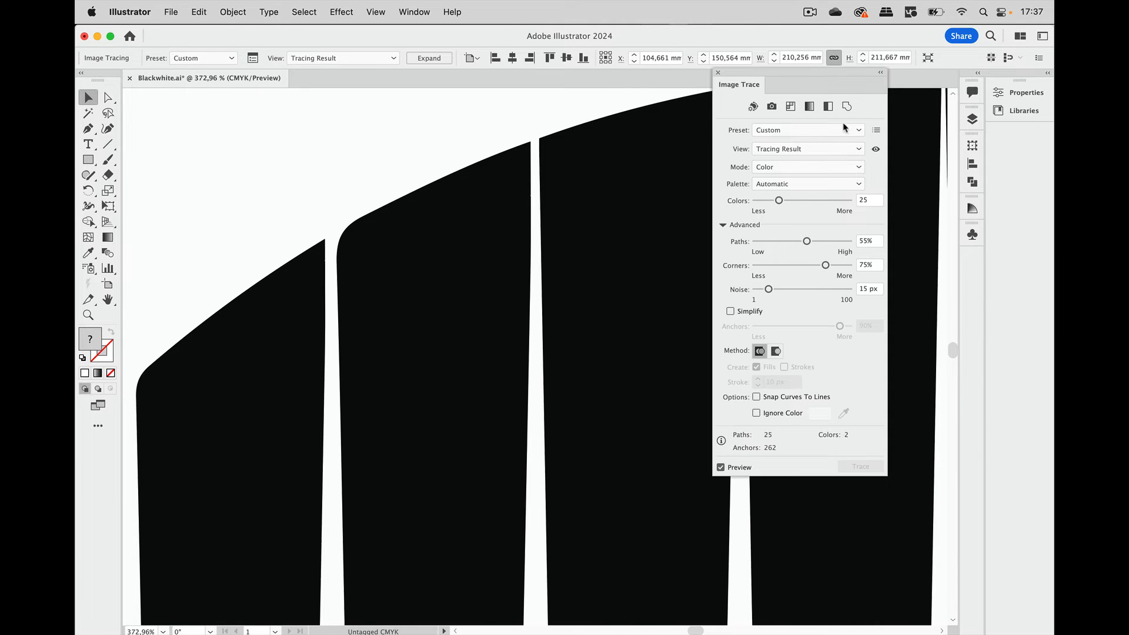
{"action": "left_click", "coordinate": [876, 149]}
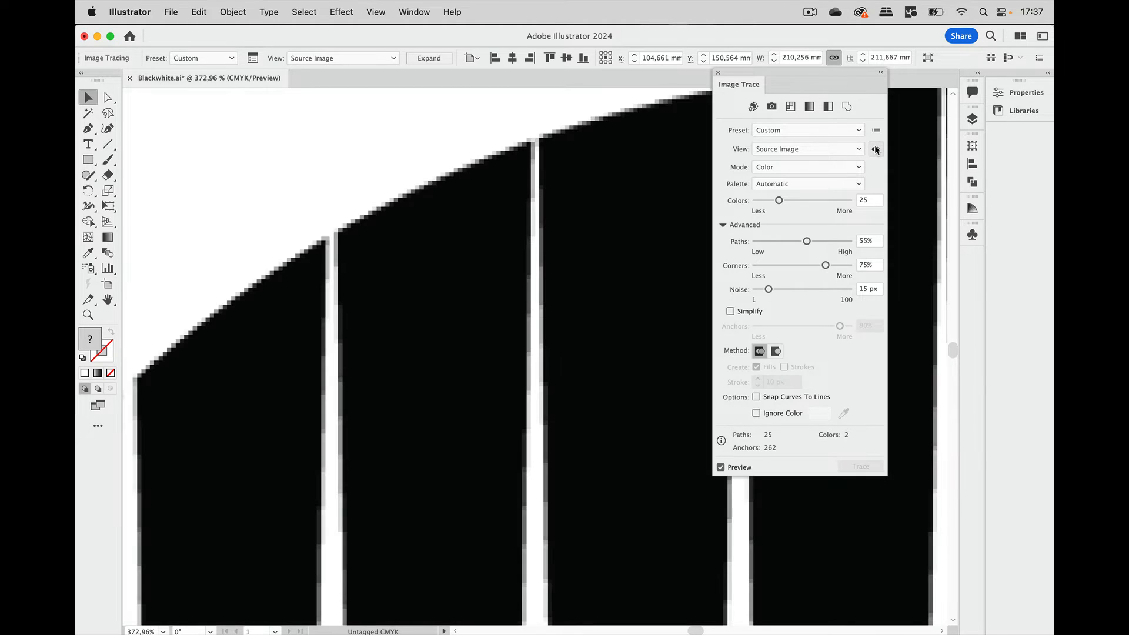
{"action": "left_click", "coordinate": [876, 149]}
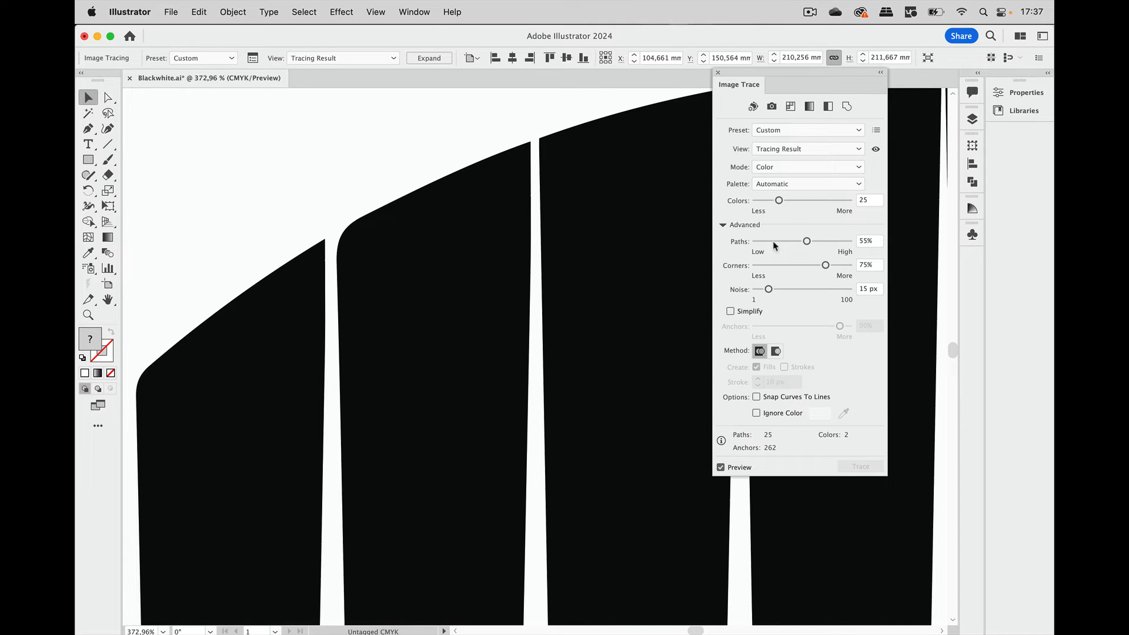
Step: Set the Corners value of the trace to 100% and inspect the top corners of the outermost left stripes
{"action": "left_click_drag", "start_coordinate": [826, 266], "coordinate": [853, 267]}
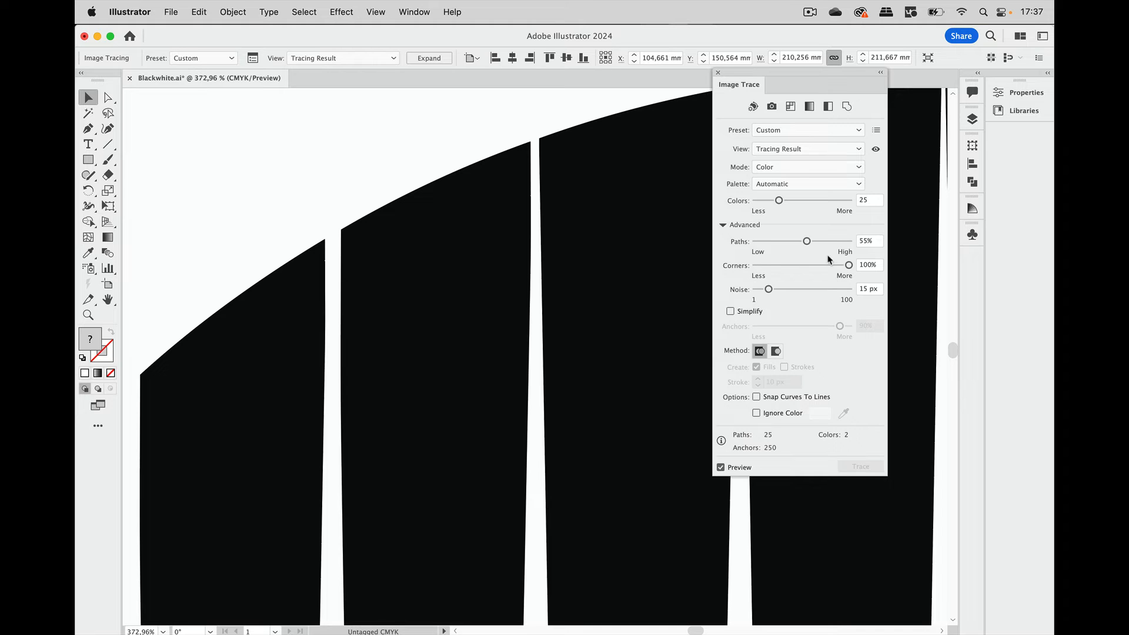
{"action": "scroll", "coordinate": [527, 272], "scroll_direction": "down", "scroll_amount": 3}
{"action": "scroll", "coordinate": [527, 272], "scroll_direction": "down", "scroll_amount": 5}
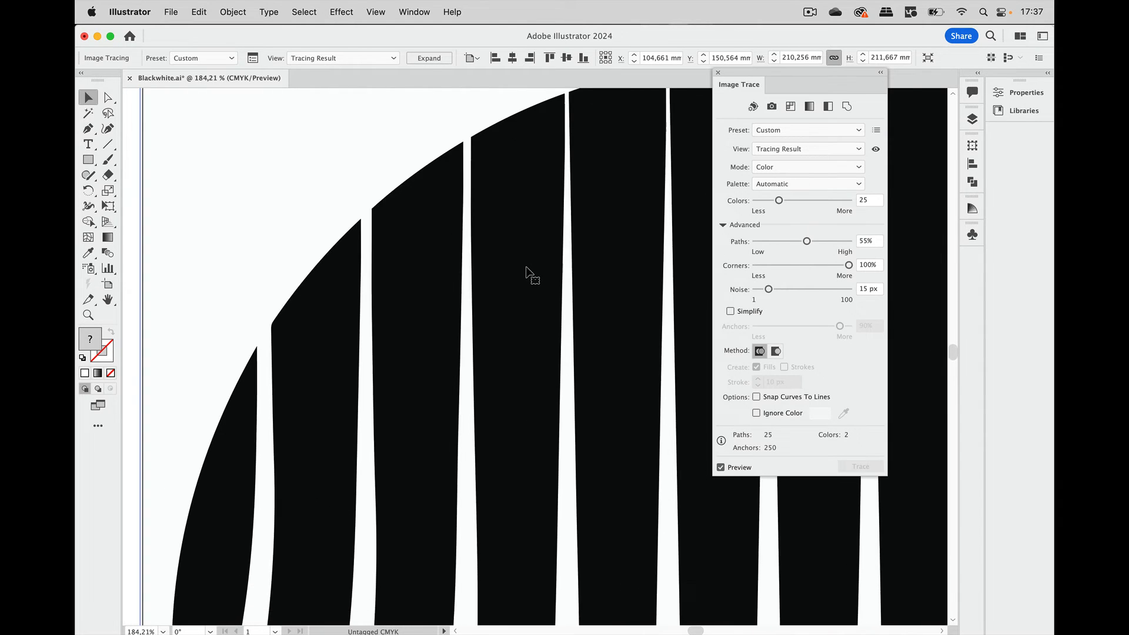
{"action": "scroll", "coordinate": [527, 272], "scroll_direction": "left", "scroll_amount": 3}
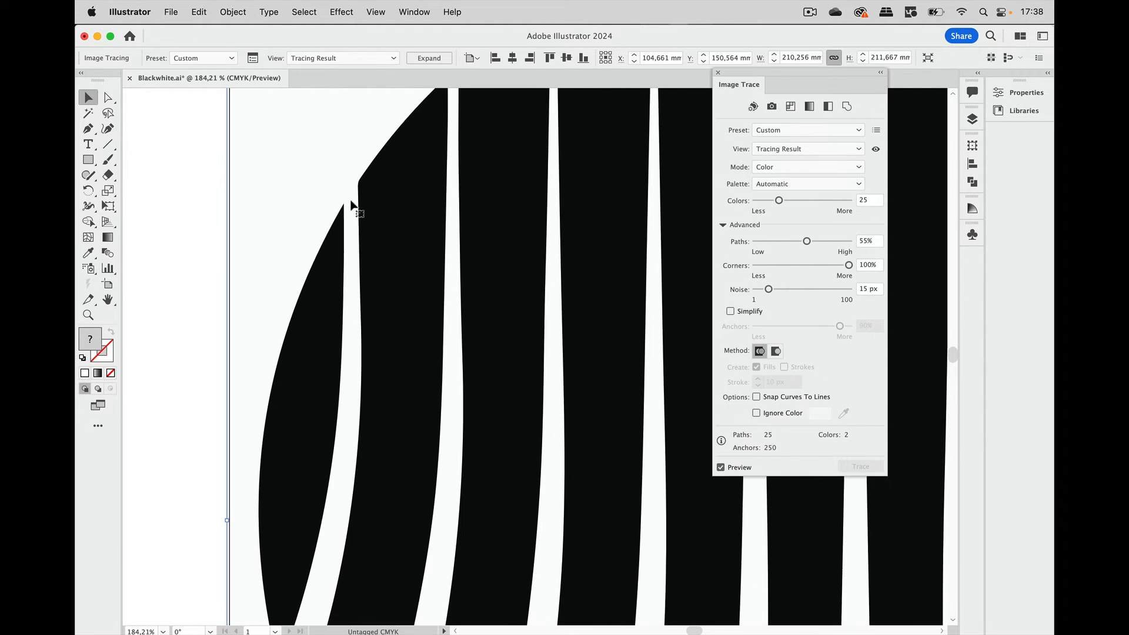
{"action": "scroll", "coordinate": [360, 197], "scroll_direction": "up", "scroll_amount": 2}
{"action": "scroll", "coordinate": [359, 194], "scroll_direction": "up", "scroll_amount": 2}
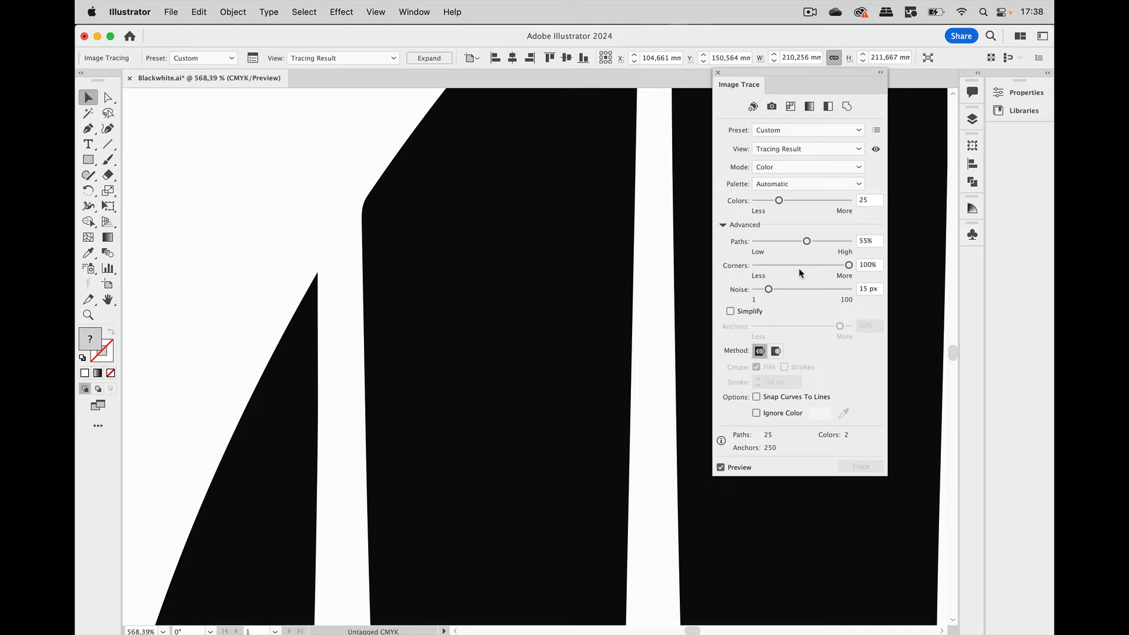
Step: Try a Noise value of 41 px for the trace and inspect the white gaps along the circle's top edge
{"action": "left_click", "coordinate": [782, 291]}
{"action": "scroll", "coordinate": [612, 302], "scroll_direction": "down", "scroll_amount": 10}
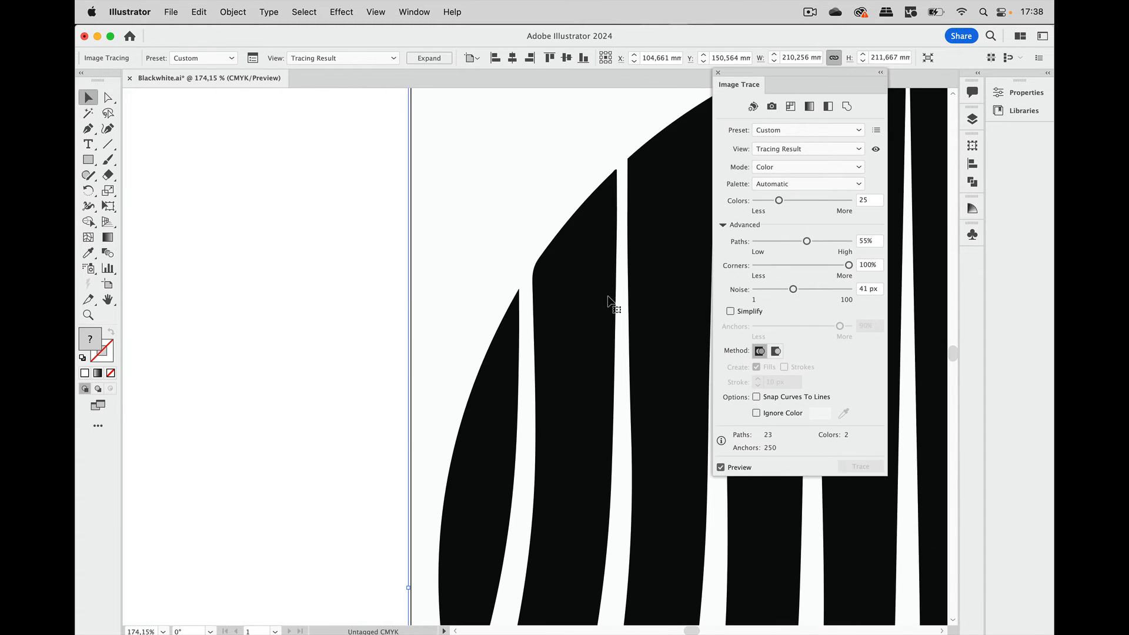
{"action": "scroll", "coordinate": [608, 297], "scroll_direction": "down", "scroll_amount": 3}
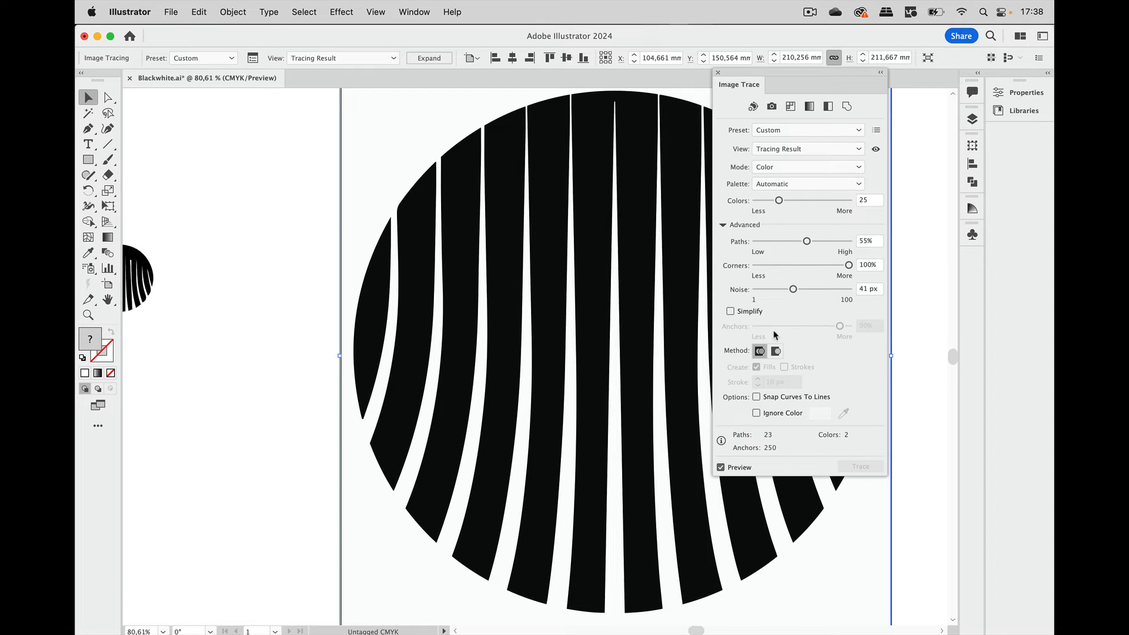
{"action": "scroll", "coordinate": [617, 158], "scroll_direction": "up", "scroll_amount": 1}
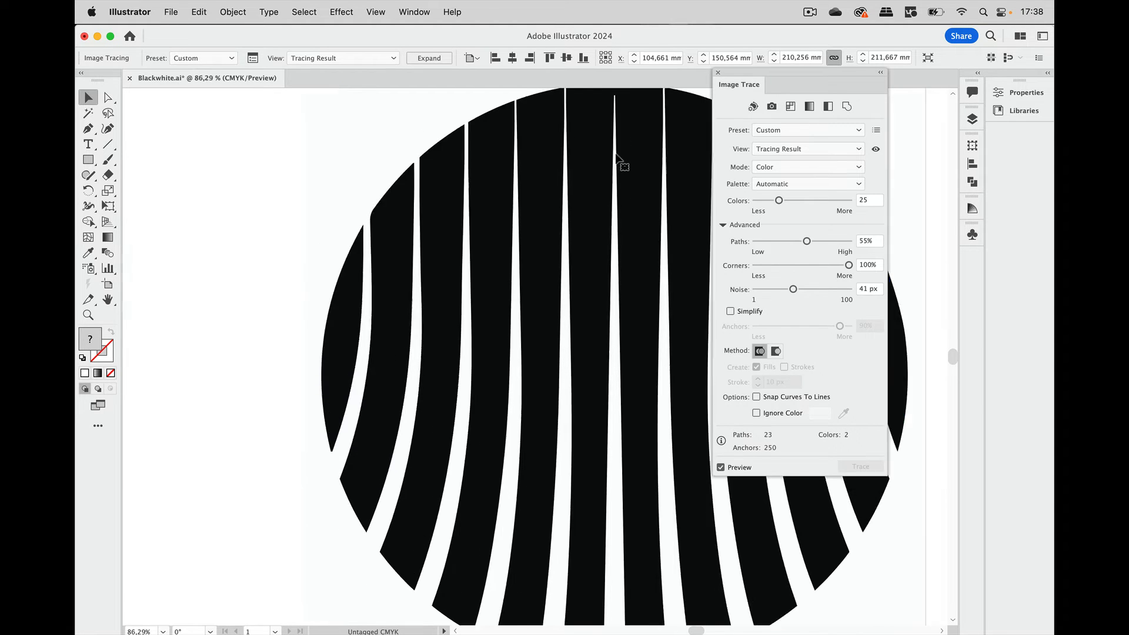
{"action": "scroll", "coordinate": [617, 157], "scroll_direction": "up", "scroll_amount": 5}
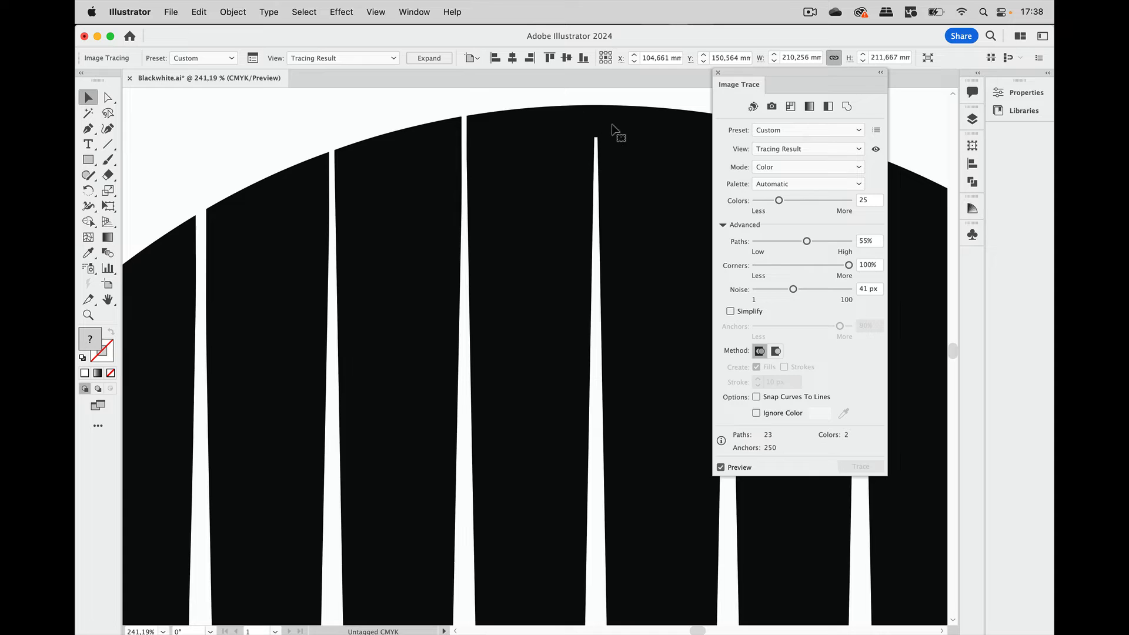
Step: Set the Noise value of the trace to 6 px and check the stripes from the circle's top to its lower half
{"action": "left_click_drag", "start_coordinate": [793, 290], "coordinate": [760, 293]}
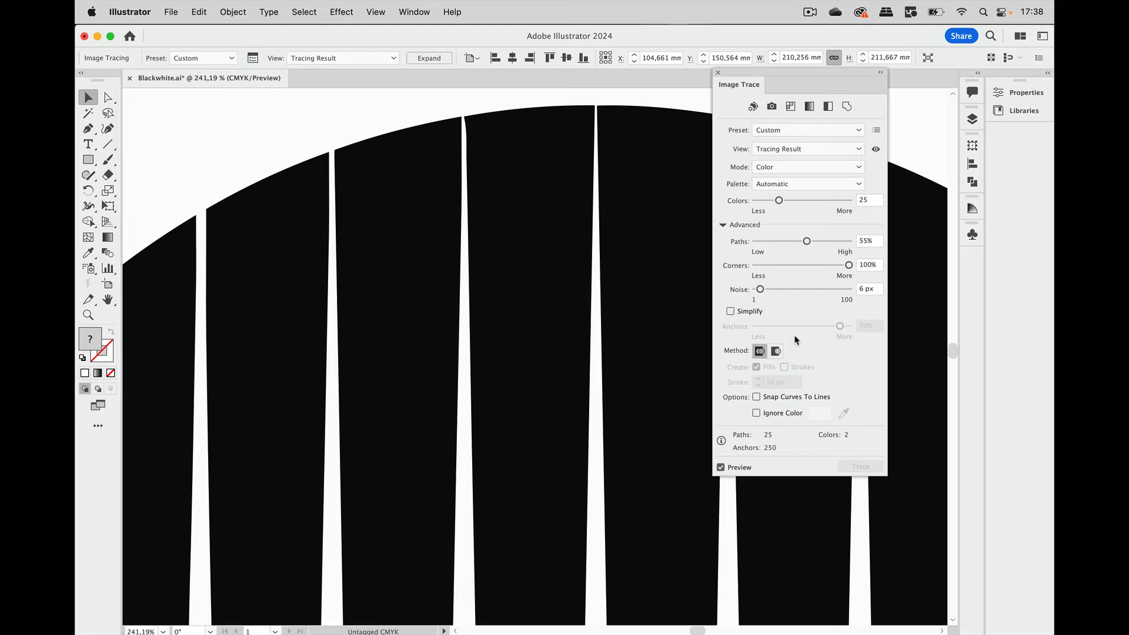
{"action": "scroll", "coordinate": [686, 370], "scroll_direction": "down", "scroll_amount": 4}
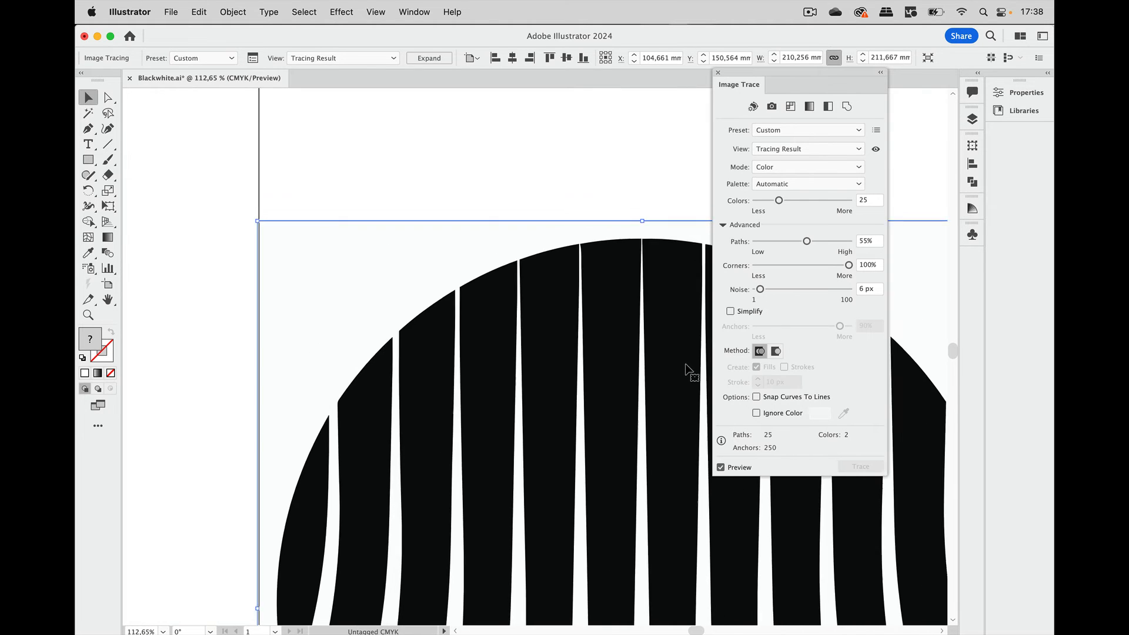
{"action": "scroll", "coordinate": [687, 371], "scroll_direction": "down", "scroll_amount": 3}
{"action": "scroll", "coordinate": [686, 370], "scroll_direction": "right", "scroll_amount": 1}
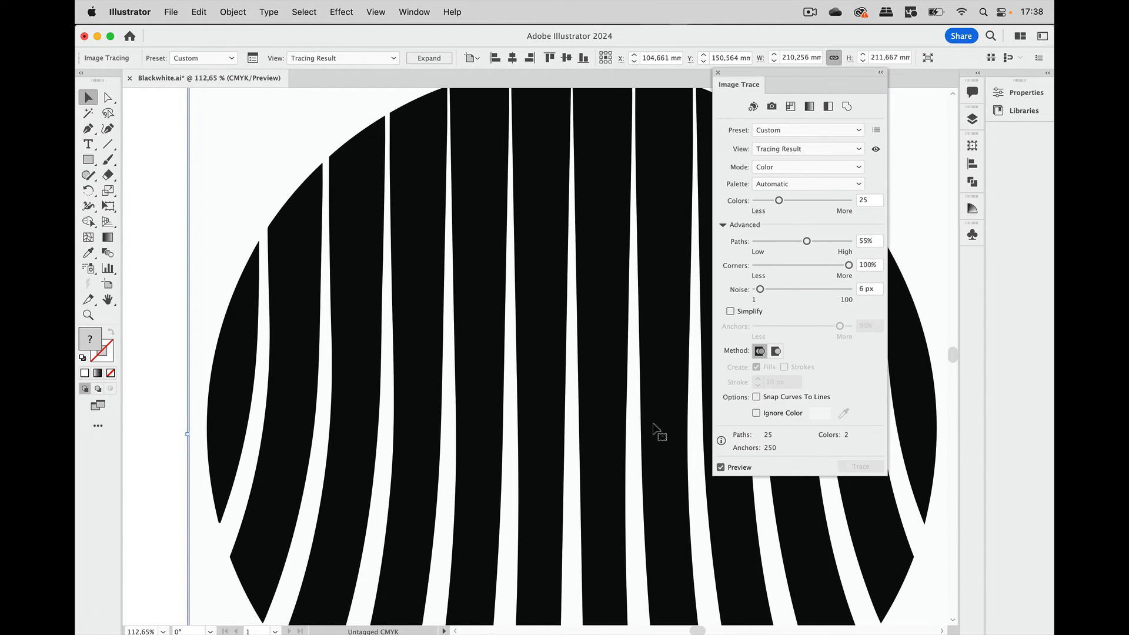
{"action": "scroll", "coordinate": [663, 397], "scroll_direction": "down", "scroll_amount": 2}
{"action": "scroll", "coordinate": [663, 397], "scroll_direction": "right", "scroll_amount": 1}
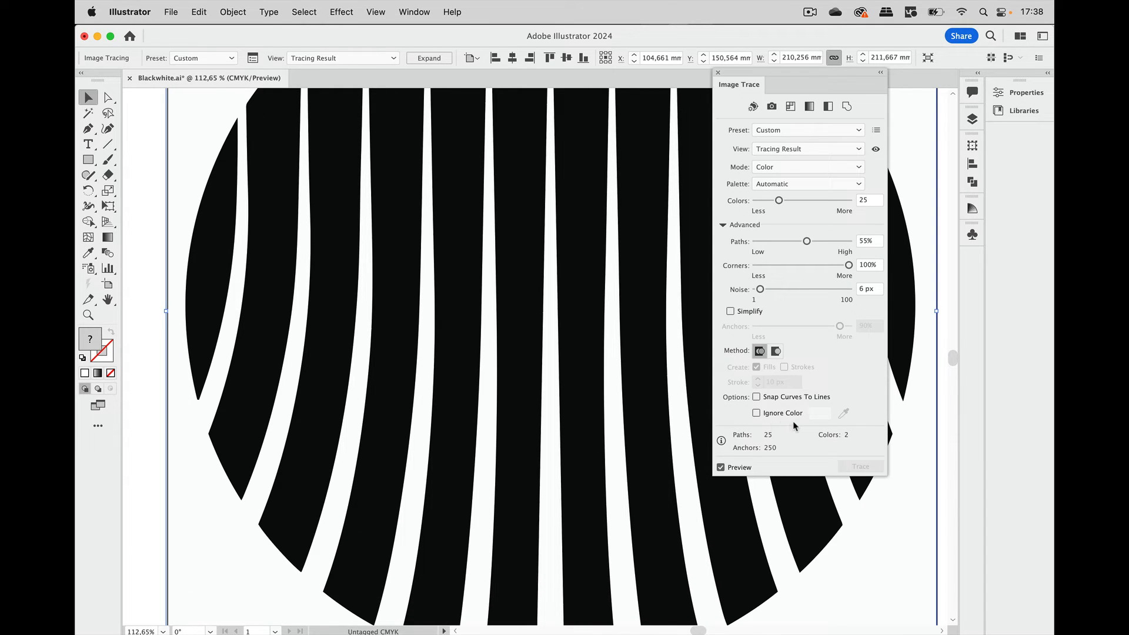
Step: Try Snap Curves To Lines on the trace, inspect the stripe ends along the circle's lower edge, and disable the option again
{"action": "left_click", "coordinate": [757, 398]}
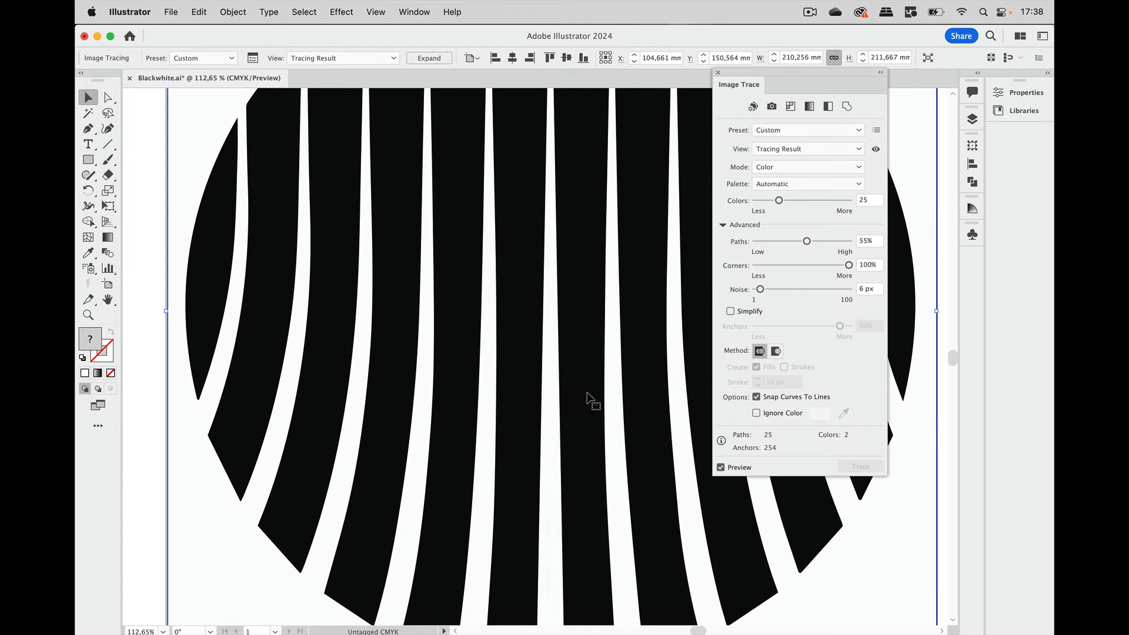
{"action": "scroll", "coordinate": [593, 402], "scroll_direction": "up", "scroll_amount": 4}
{"action": "scroll", "coordinate": [593, 403], "scroll_direction": "right", "scroll_amount": 1}
{"action": "scroll", "coordinate": [588, 399], "scroll_direction": "down", "scroll_amount": 8}
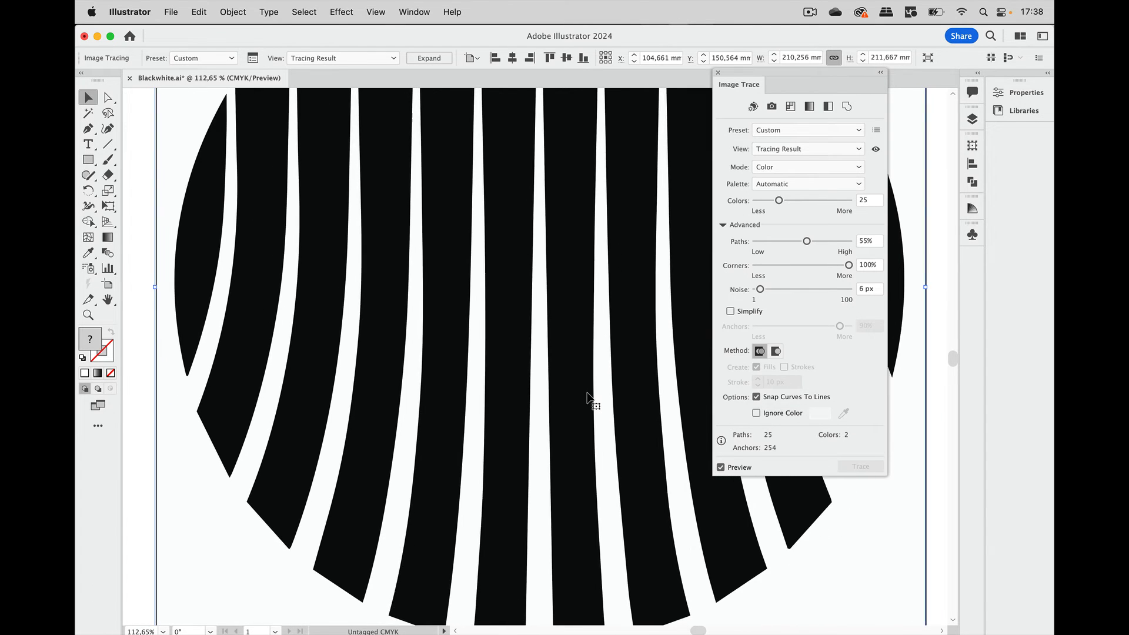
{"action": "scroll", "coordinate": [588, 399], "scroll_direction": "right", "scroll_amount": 1}
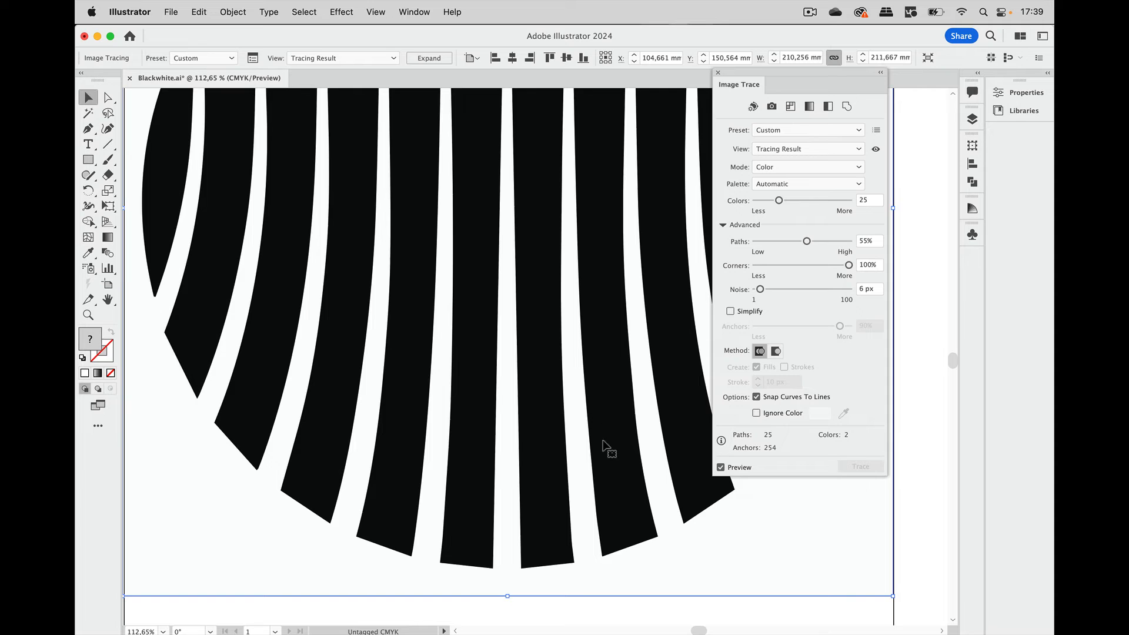
{"action": "scroll", "coordinate": [638, 559], "scroll_direction": "down", "scroll_amount": 3}
{"action": "scroll", "coordinate": [637, 559], "scroll_direction": "up", "scroll_amount": 5, "text": "alt"}
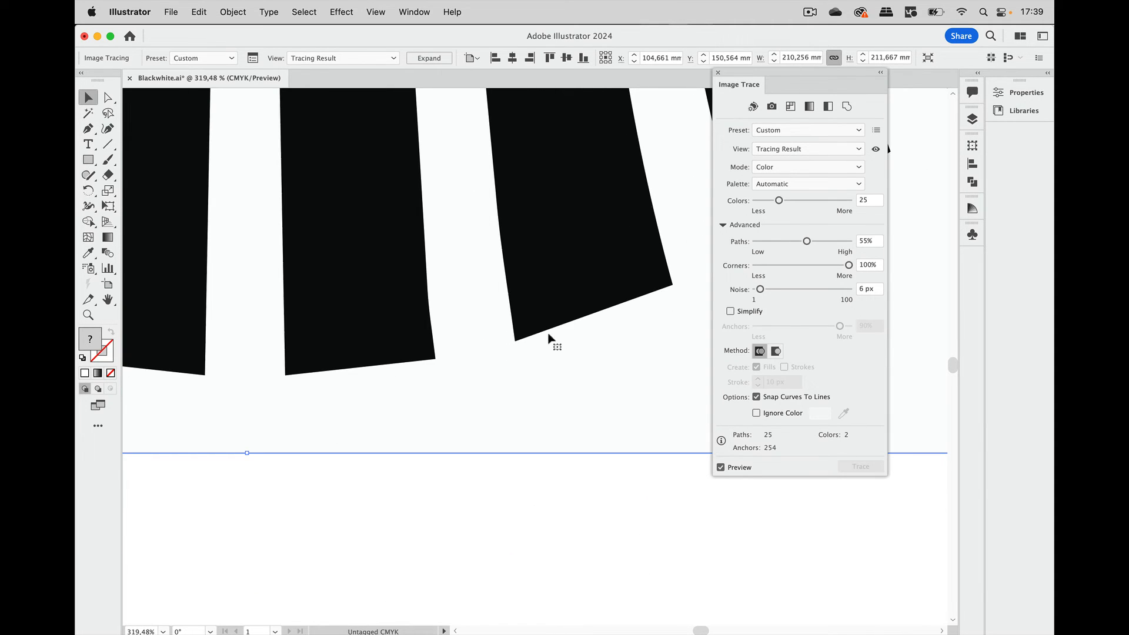
{"action": "left_click", "coordinate": [757, 397]}
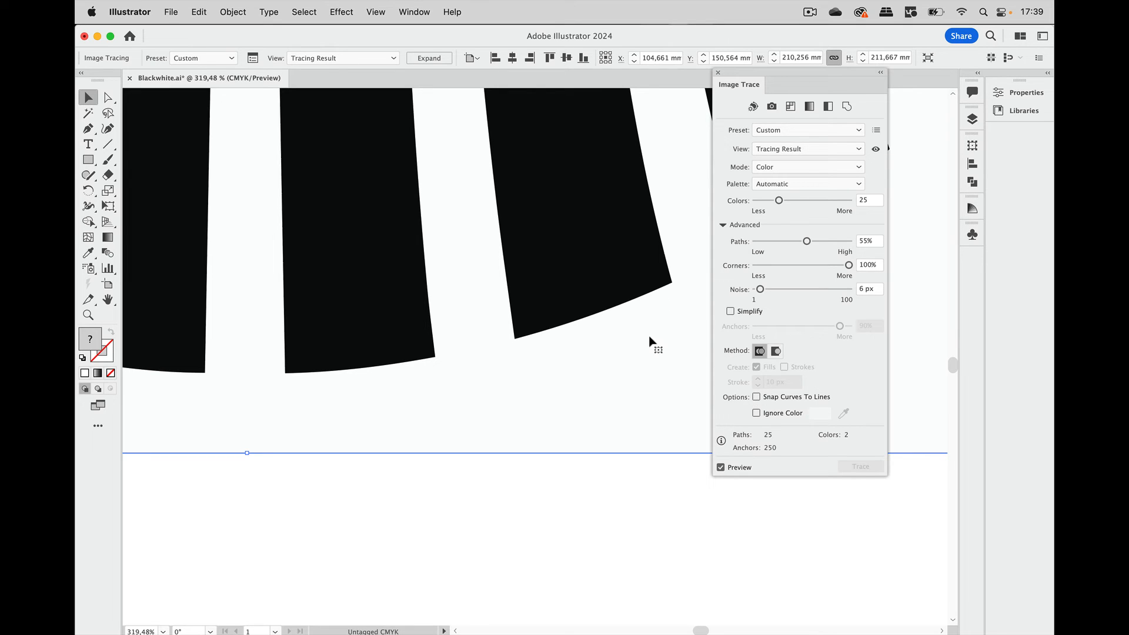
Step: Exclude the white background from the trace by enabling Ignore Color with white
{"action": "scroll", "coordinate": [652, 343], "scroll_direction": "down", "scroll_amount": 10}
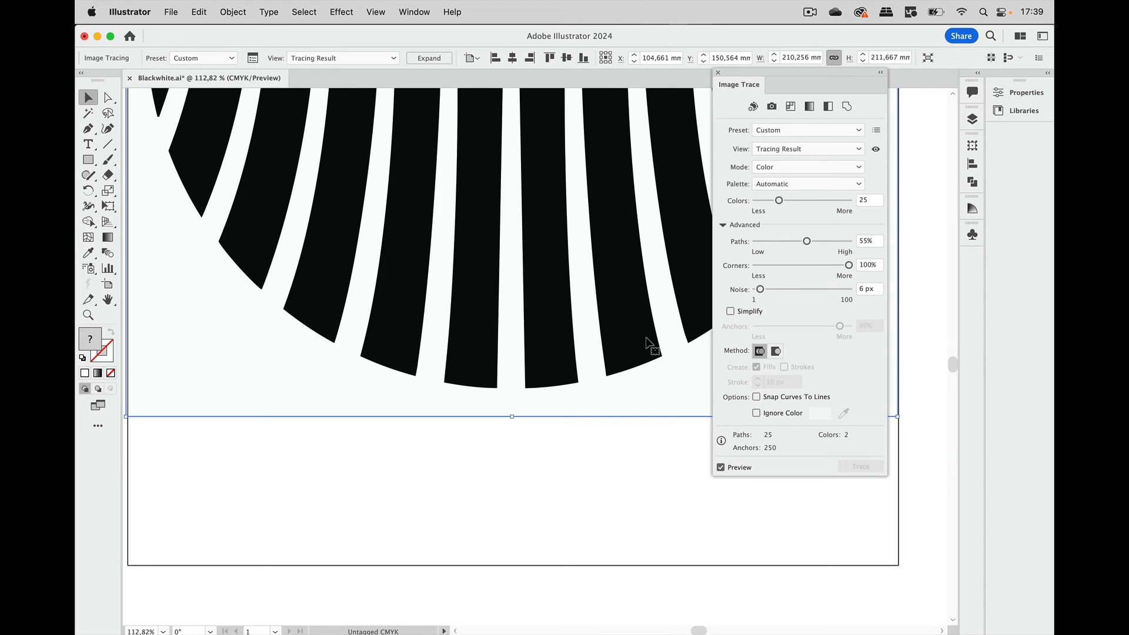
{"action": "scroll", "coordinate": [651, 343], "scroll_direction": "up", "scroll_amount": 2}
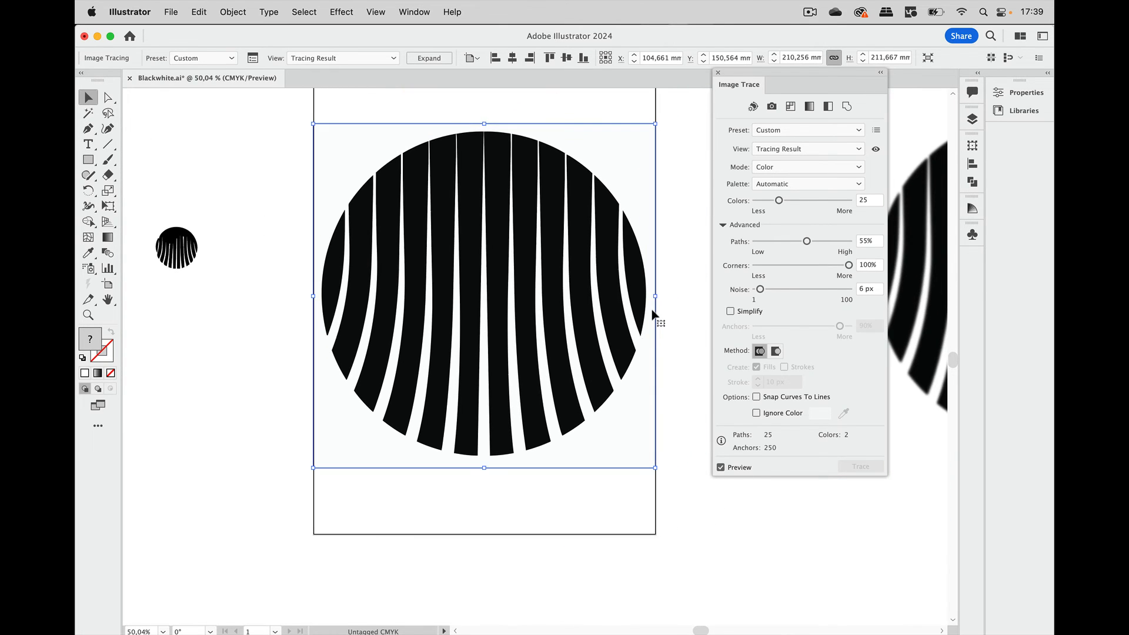
{"action": "scroll", "coordinate": [652, 315], "scroll_direction": "up", "scroll_amount": 4}
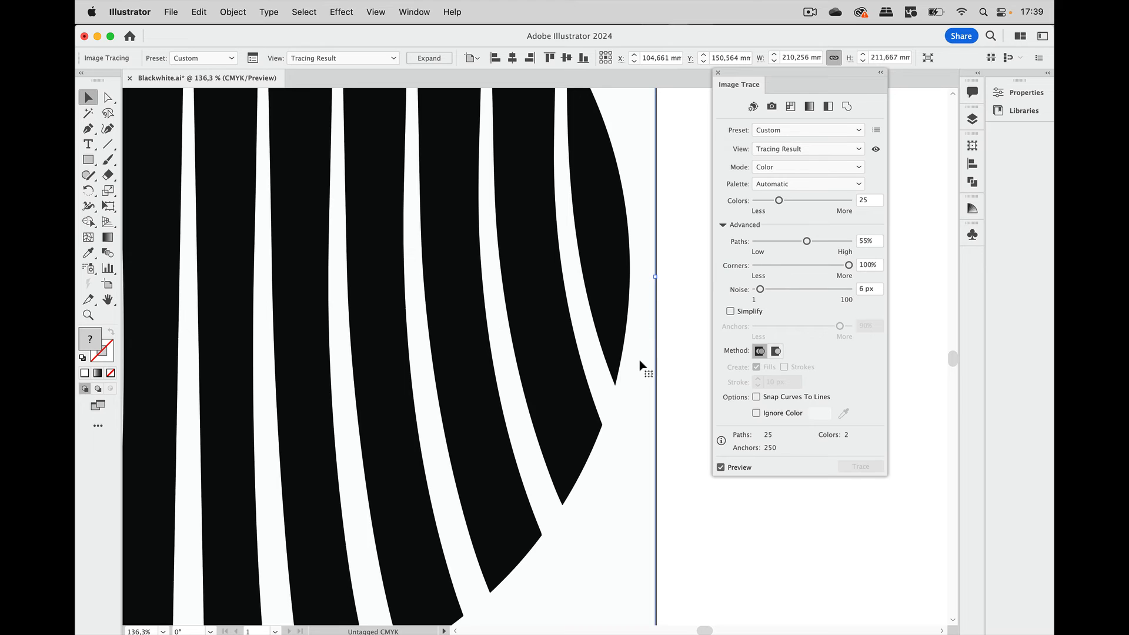
{"action": "scroll", "coordinate": [640, 368], "scroll_direction": "down", "scroll_amount": 8}
{"action": "scroll", "coordinate": [640, 369], "scroll_direction": "down", "scroll_amount": 1}
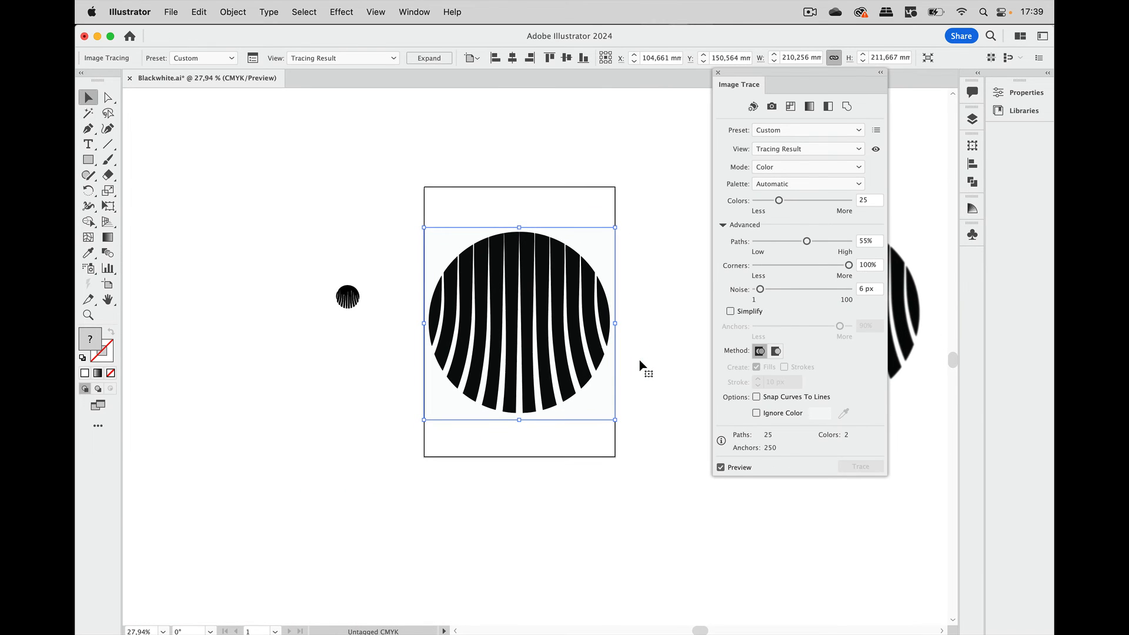
{"action": "left_click", "coordinate": [757, 414]}
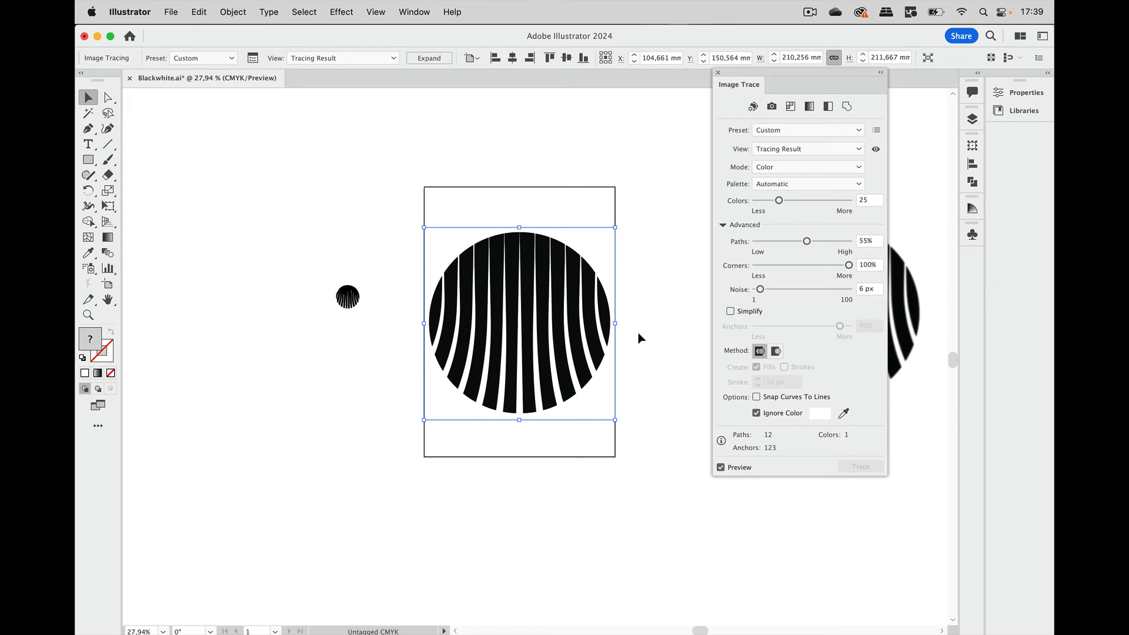
{"action": "scroll", "coordinate": [641, 338], "scroll_direction": "up", "scroll_amount": 5}
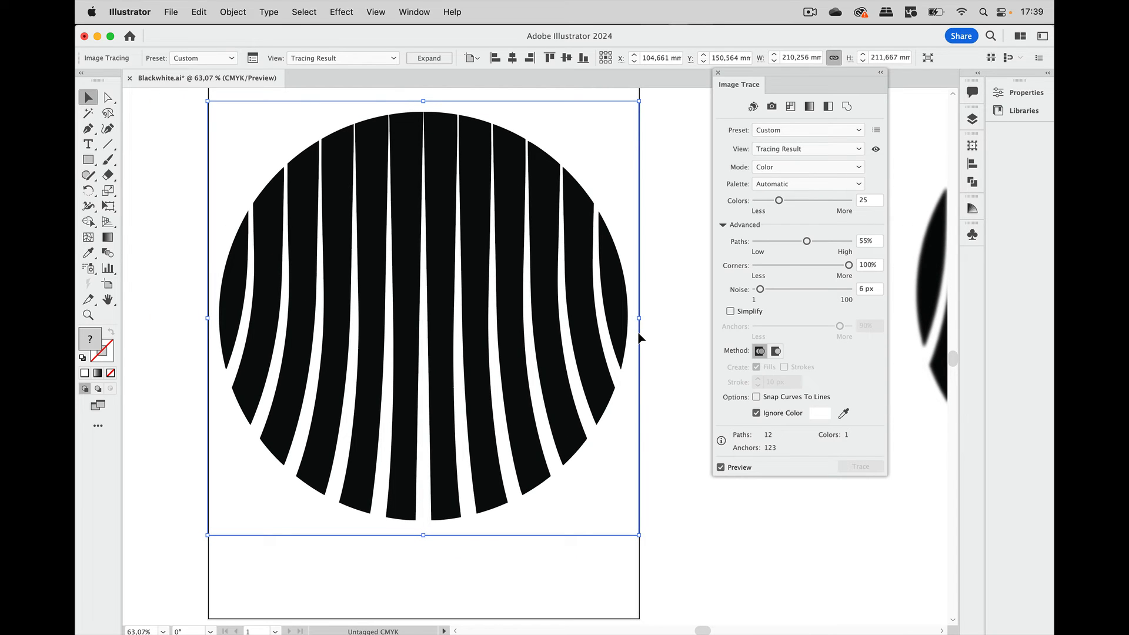
Step: Check the unexpanded trace in Outline view, return to Preview, and reselect the traced circle
{"action": "left_click", "coordinate": [680, 238]}
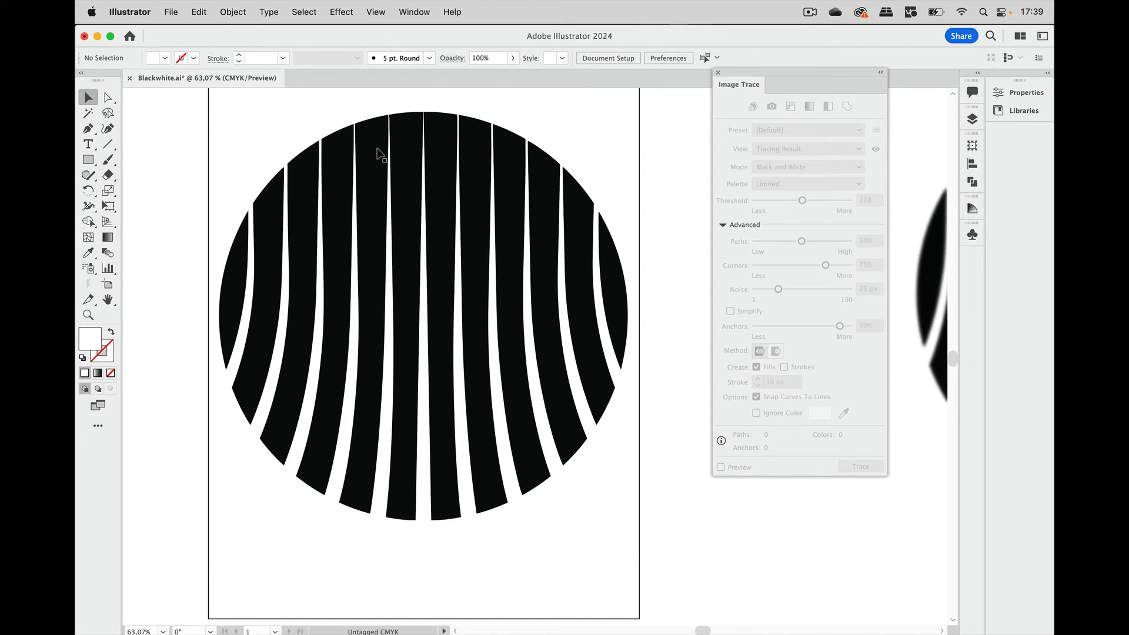
{"action": "left_click", "coordinate": [407, 161]}
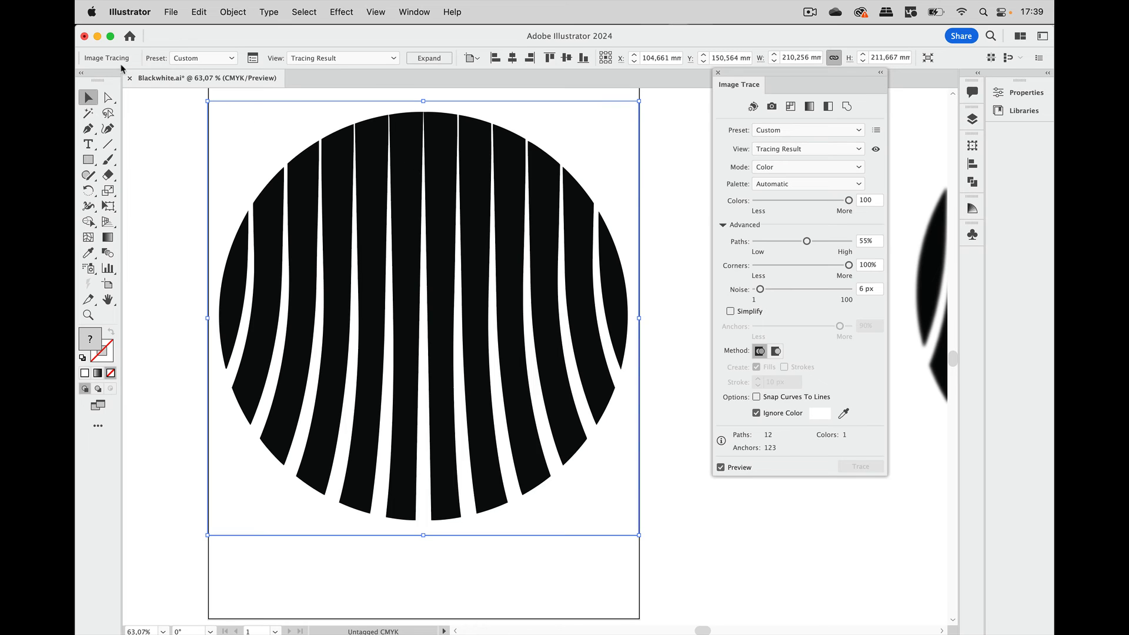
{"action": "left_click", "coordinate": [379, 13]}
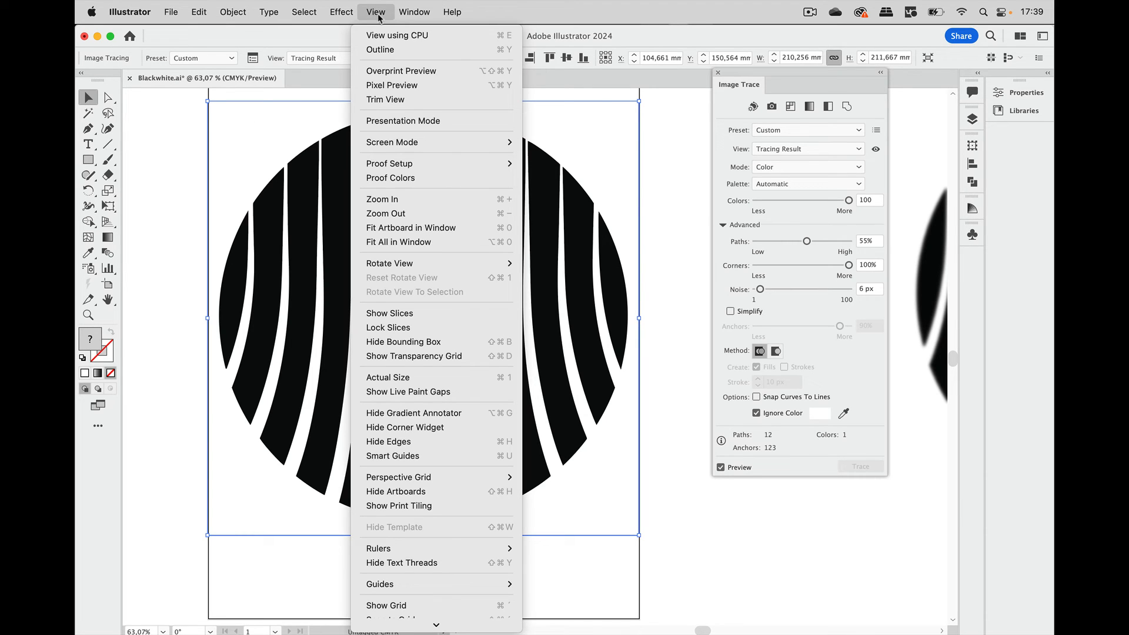
{"action": "left_click", "coordinate": [383, 50]}
{"action": "left_click", "coordinate": [652, 145]}
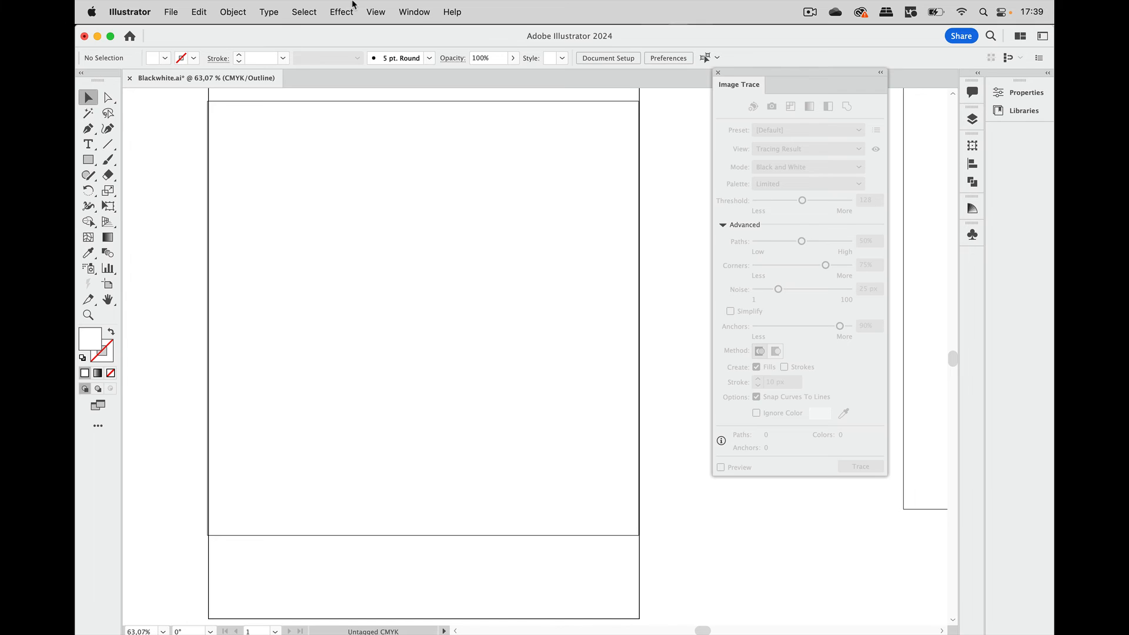
{"action": "left_click", "coordinate": [374, 11]}
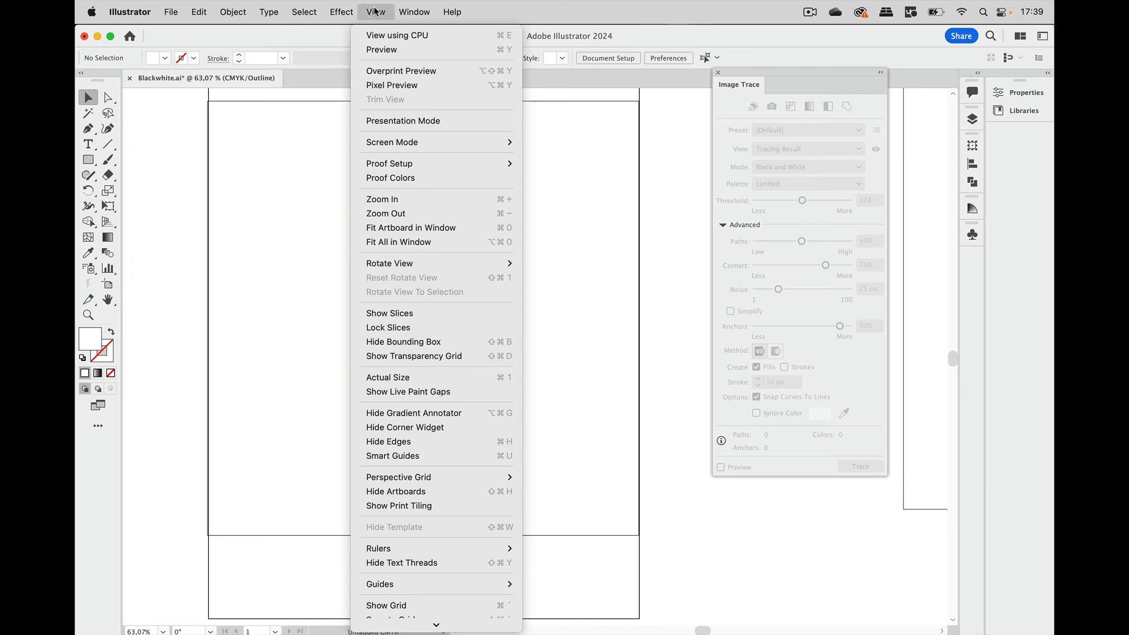
{"action": "left_click", "coordinate": [393, 50]}
{"action": "left_click", "coordinate": [477, 169]}
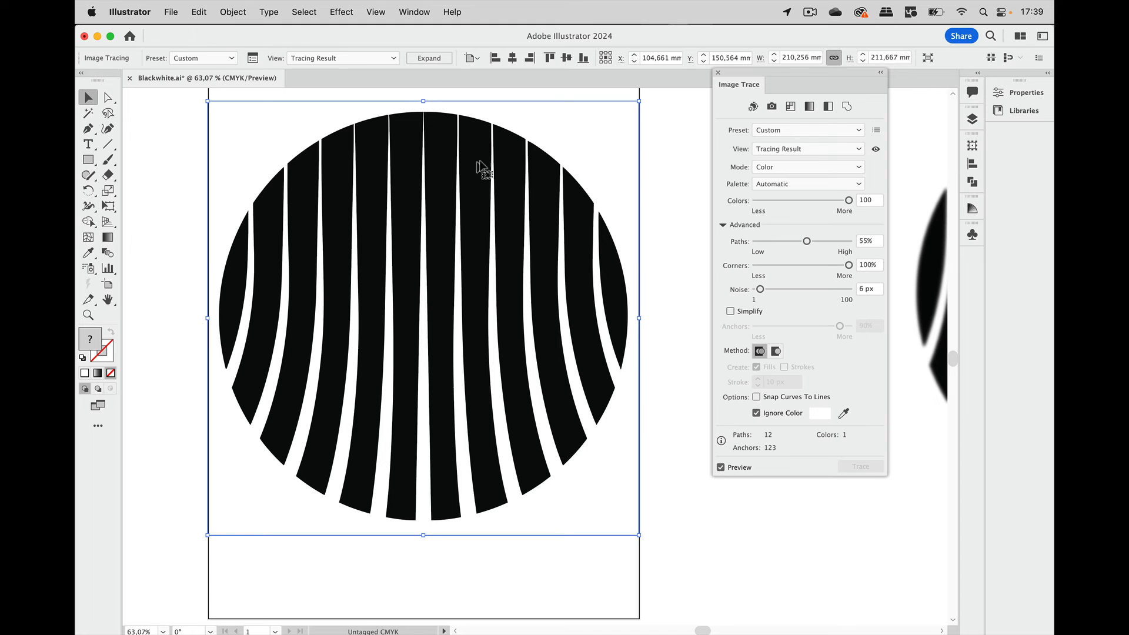
Step: Expand the tracing result into editable paths, display them in Outline view, and select the group to show its anchor points
{"action": "left_click", "coordinate": [440, 59]}
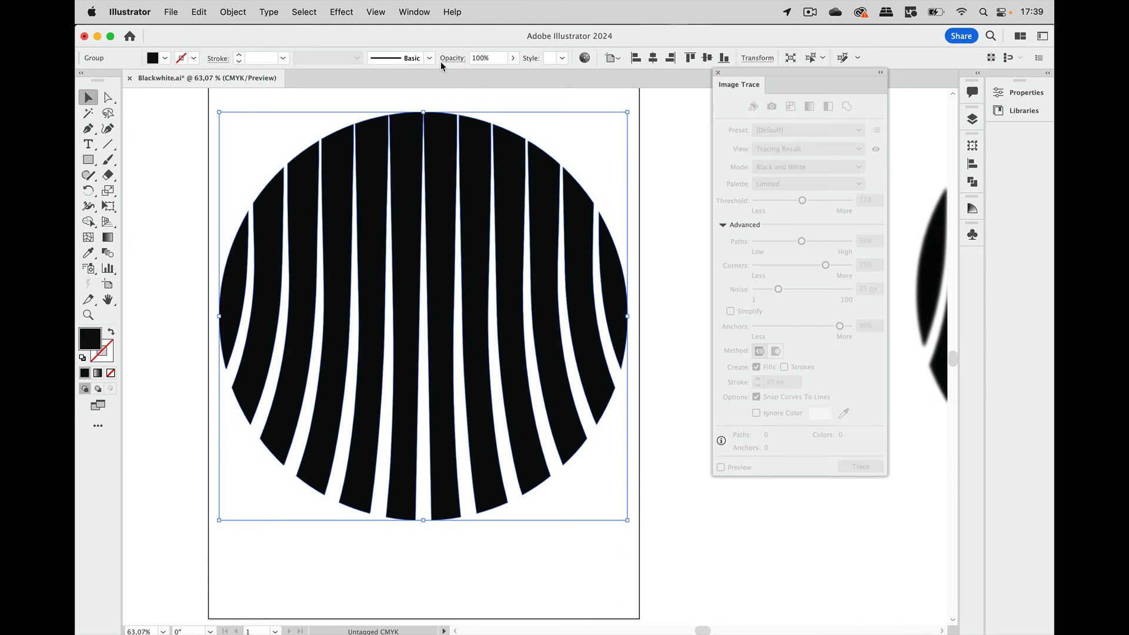
{"action": "left_click", "coordinate": [388, 16]}
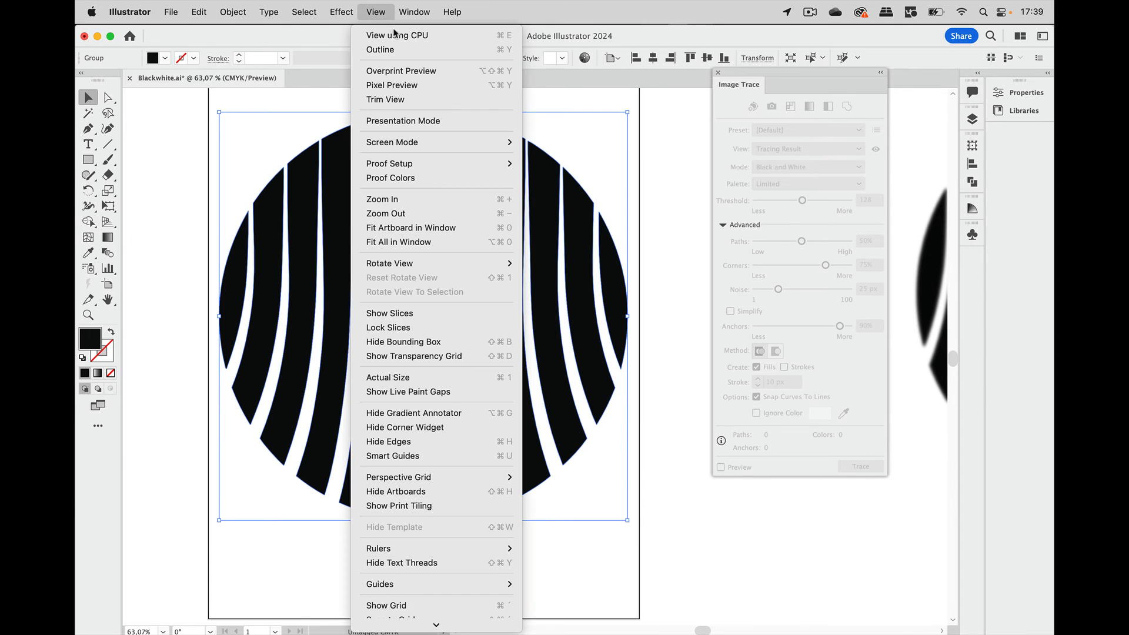
{"action": "left_click", "coordinate": [394, 53]}
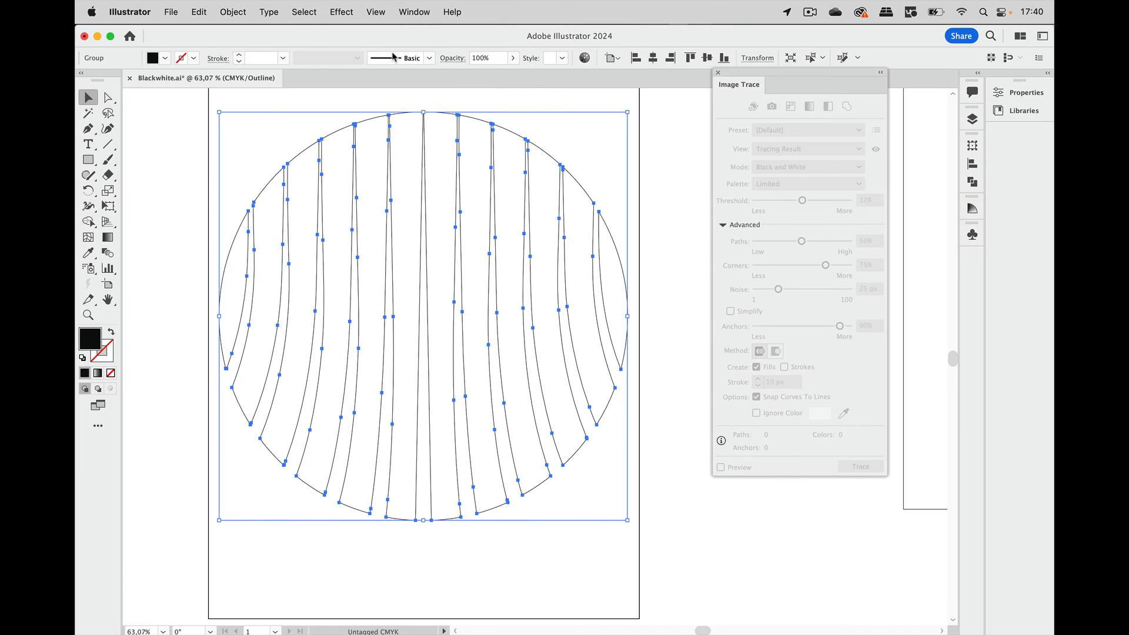
{"action": "left_click", "coordinate": [421, 90]}
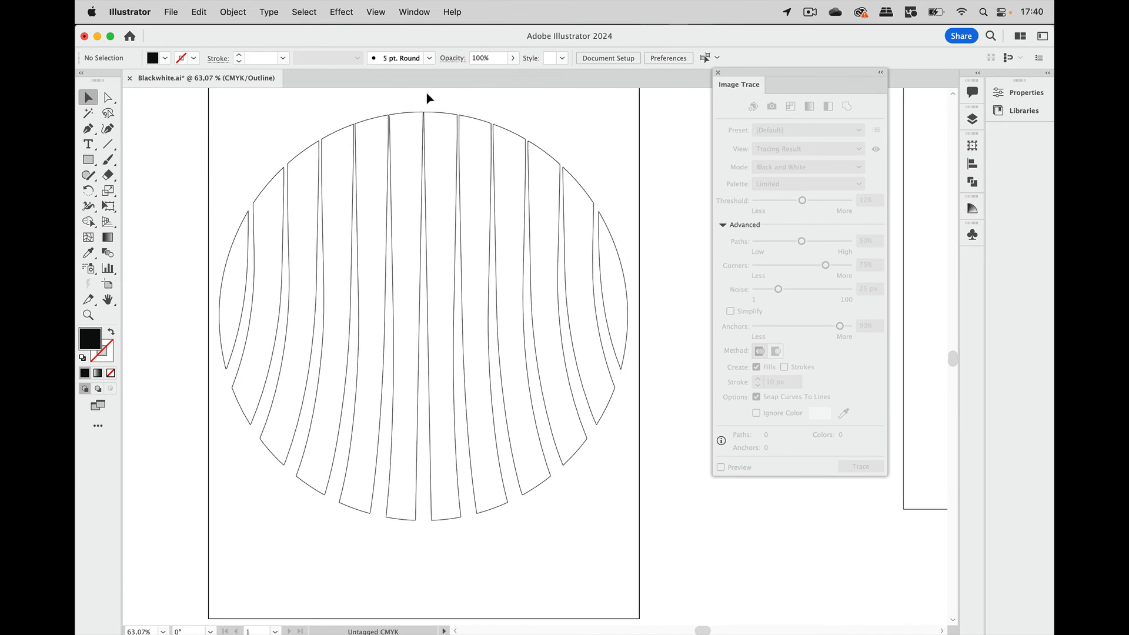
{"action": "left_click", "coordinate": [481, 125]}
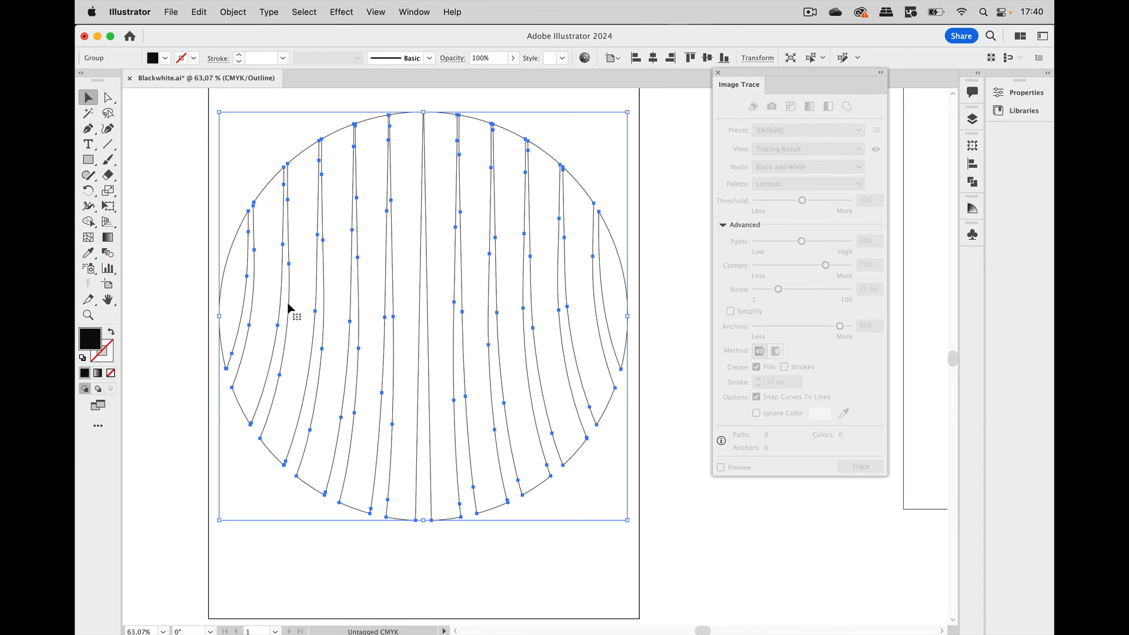
Step: Lasso a few anchor points on the stripe edges just right of the circle's top centre, remove them, and deselect the paths
{"action": "scroll", "coordinate": [398, 252], "scroll_direction": "up", "scroll_amount": 5, "text": "alt"}
{"action": "scroll", "coordinate": [398, 251], "scroll_direction": "up", "scroll_amount": 2}
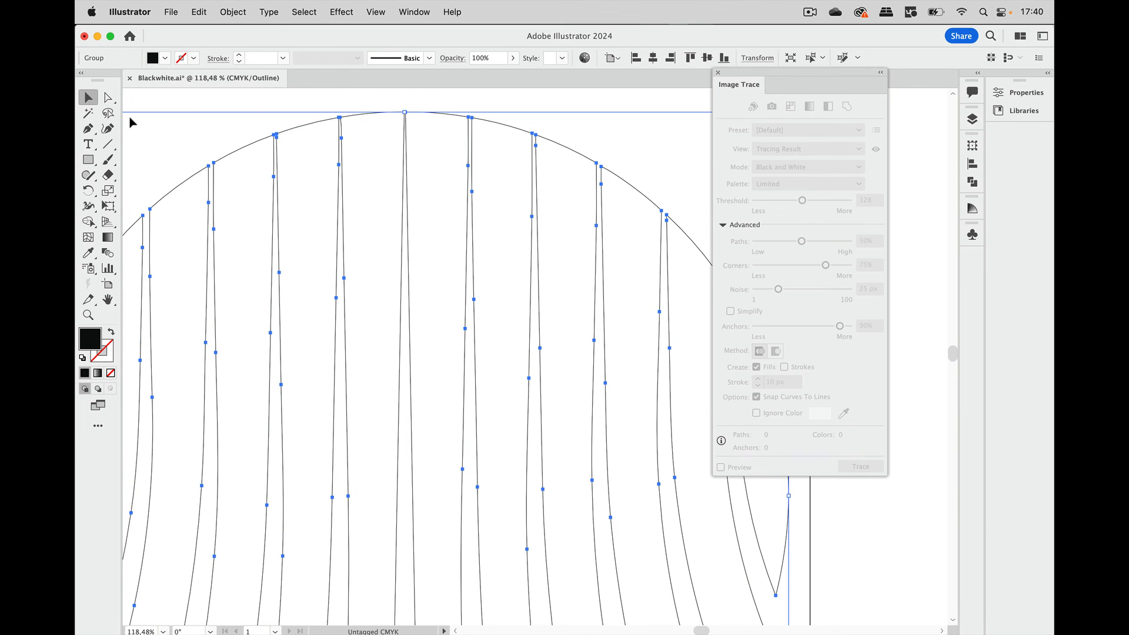
{"action": "left_click", "coordinate": [108, 113]}
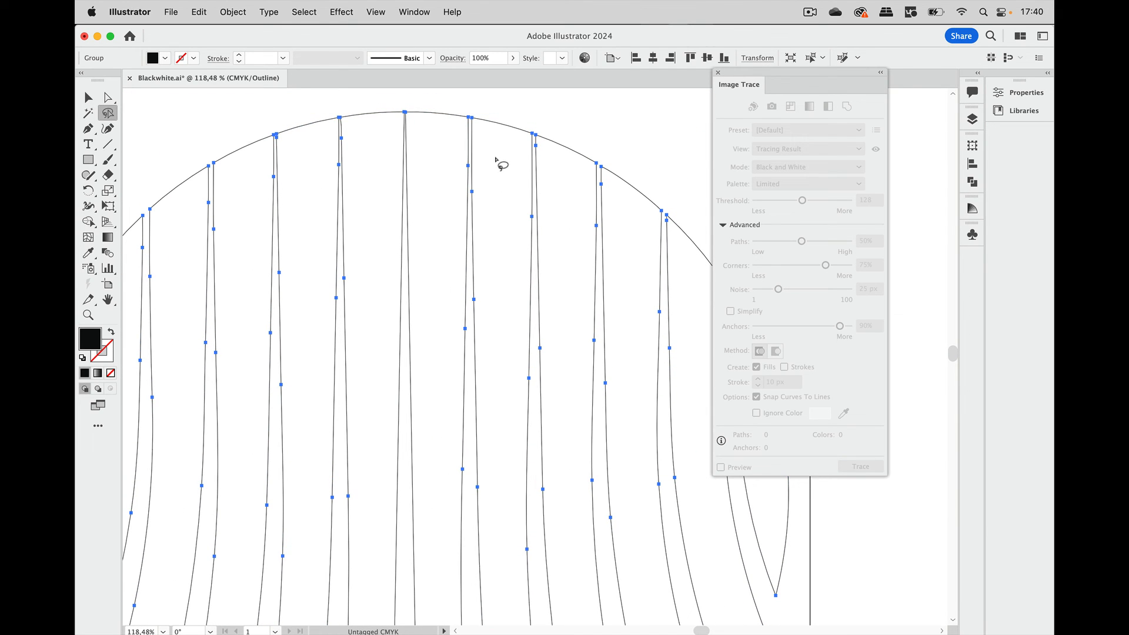
{"action": "mouse_move", "coordinate": [495, 157]}
{"action": "left_mouse_down"}
{"action": "mouse_move", "coordinate": [446, 170]}
{"action": "mouse_move", "coordinate": [494, 246]}
{"action": "mouse_move", "coordinate": [574, 238]}
{"action": "mouse_move", "coordinate": [494, 163]}
{"action": "left_mouse_up"}
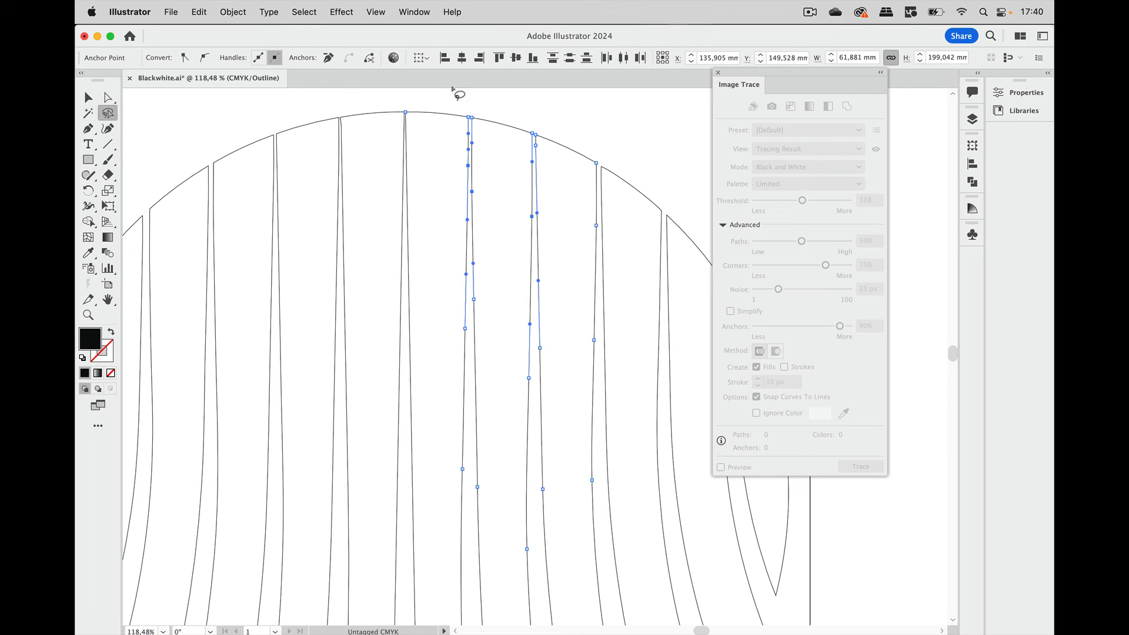
{"action": "left_click", "coordinate": [329, 59]}
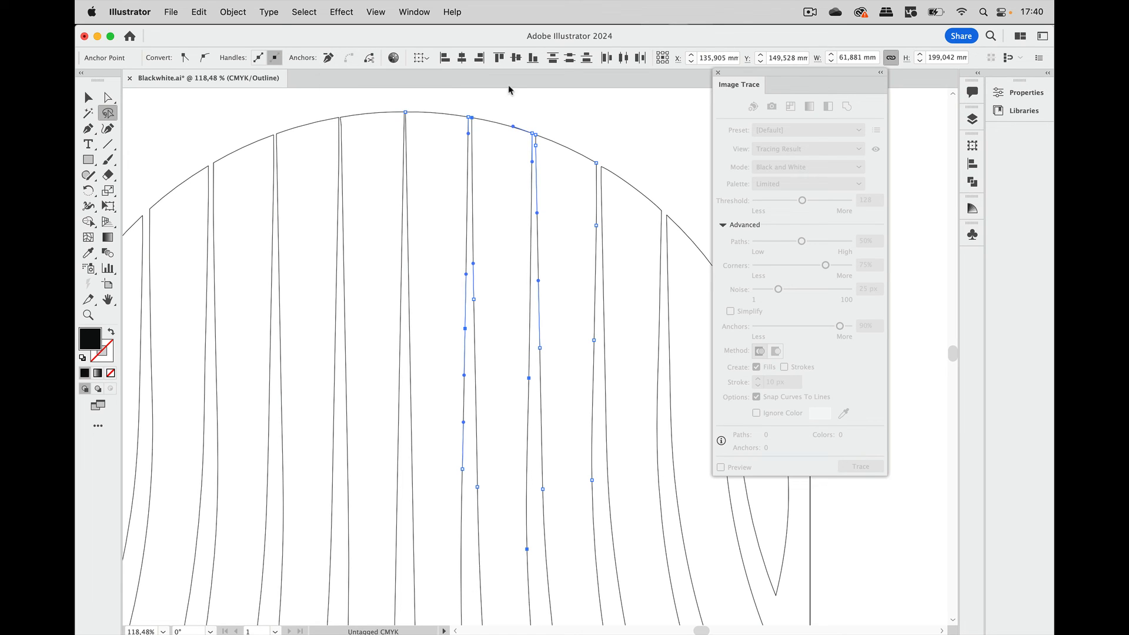
{"action": "left_click", "coordinate": [583, 118]}
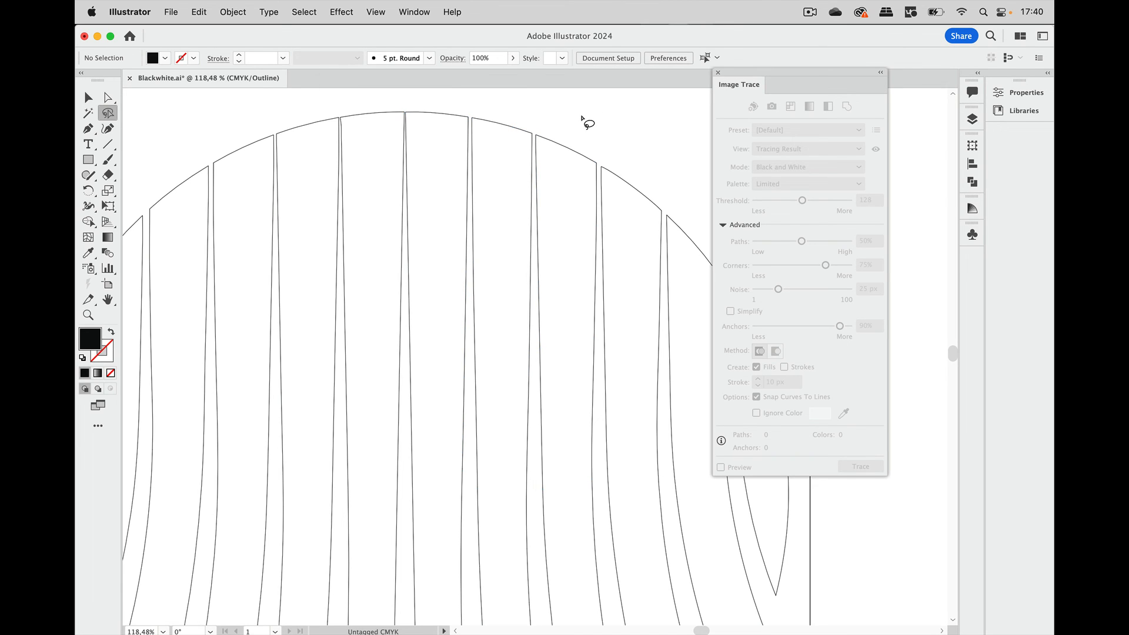
Step: Return to Preview mode with the artboard fitted in view, and select the blurred striped circle image right of the artboard
{"action": "key", "text": "super+y"}
{"action": "key", "text": "super+0"}
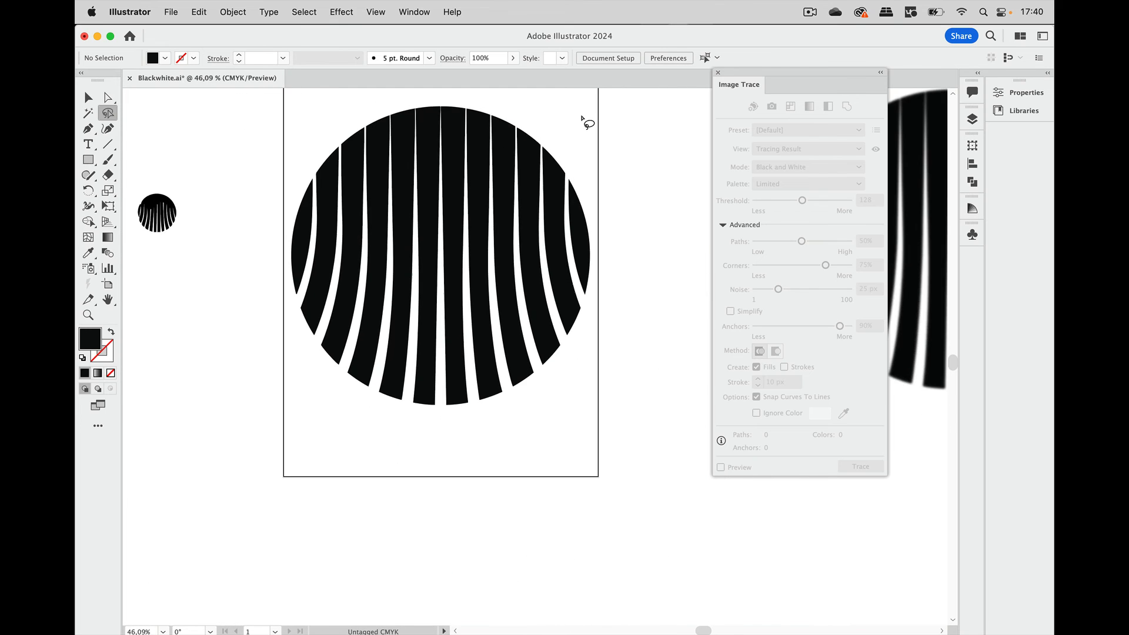
{"action": "scroll", "coordinate": [582, 118], "scroll_direction": "right", "scroll_amount": 15}
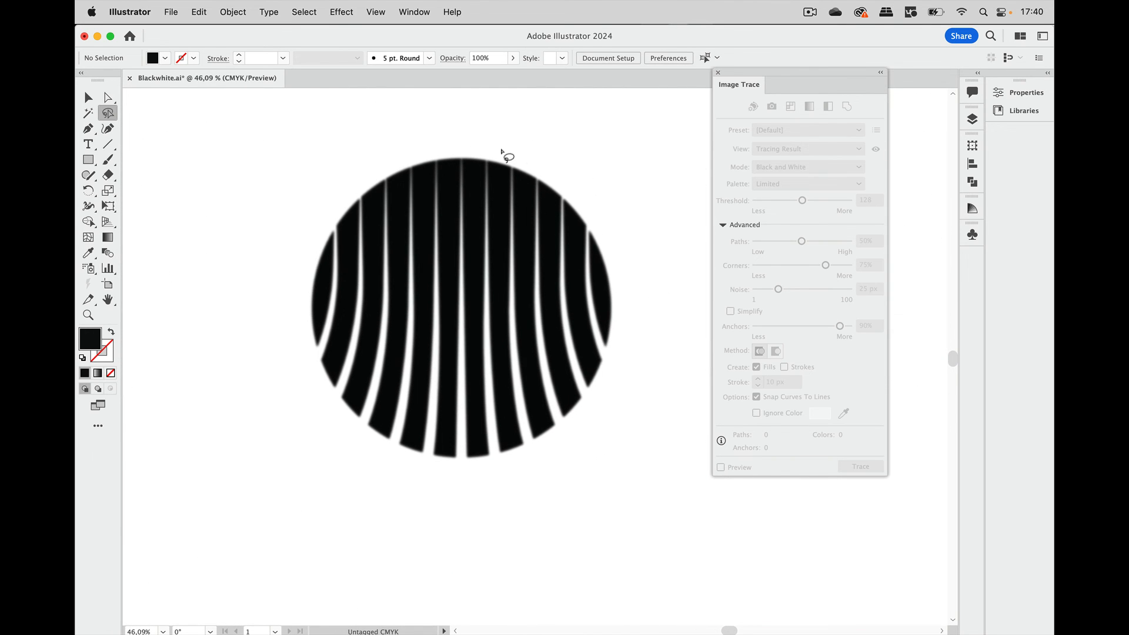
{"action": "left_click", "coordinate": [88, 98]}
{"action": "scroll", "coordinate": [433, 228], "scroll_direction": "up", "scroll_amount": 2}
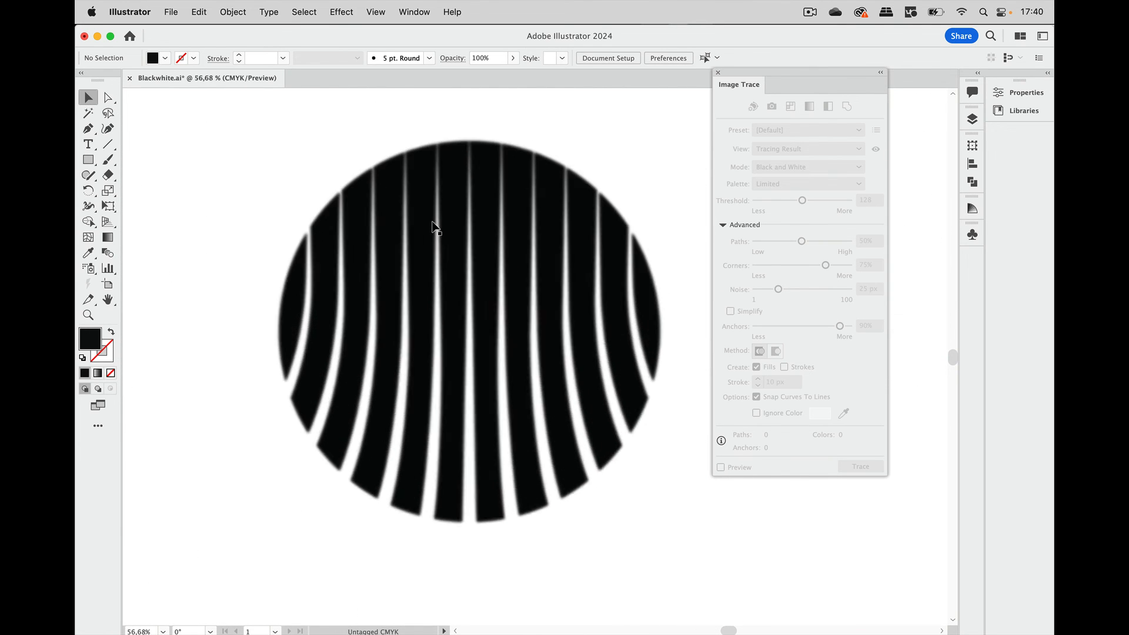
{"action": "scroll", "coordinate": [433, 227], "scroll_direction": "up", "scroll_amount": 2}
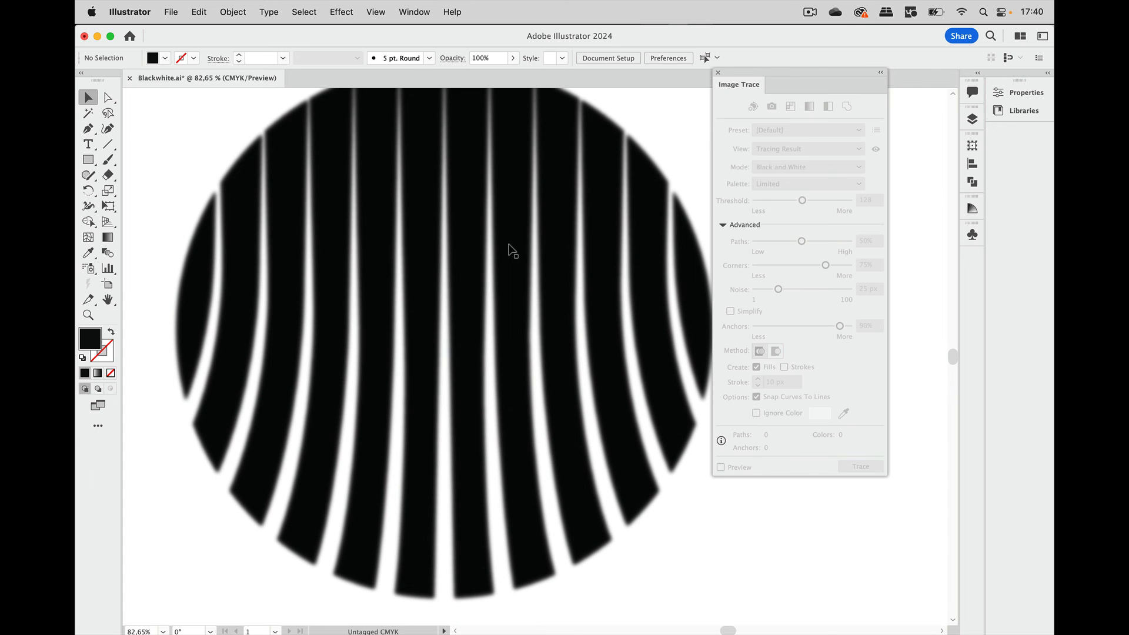
{"action": "left_click", "coordinate": [509, 247]}
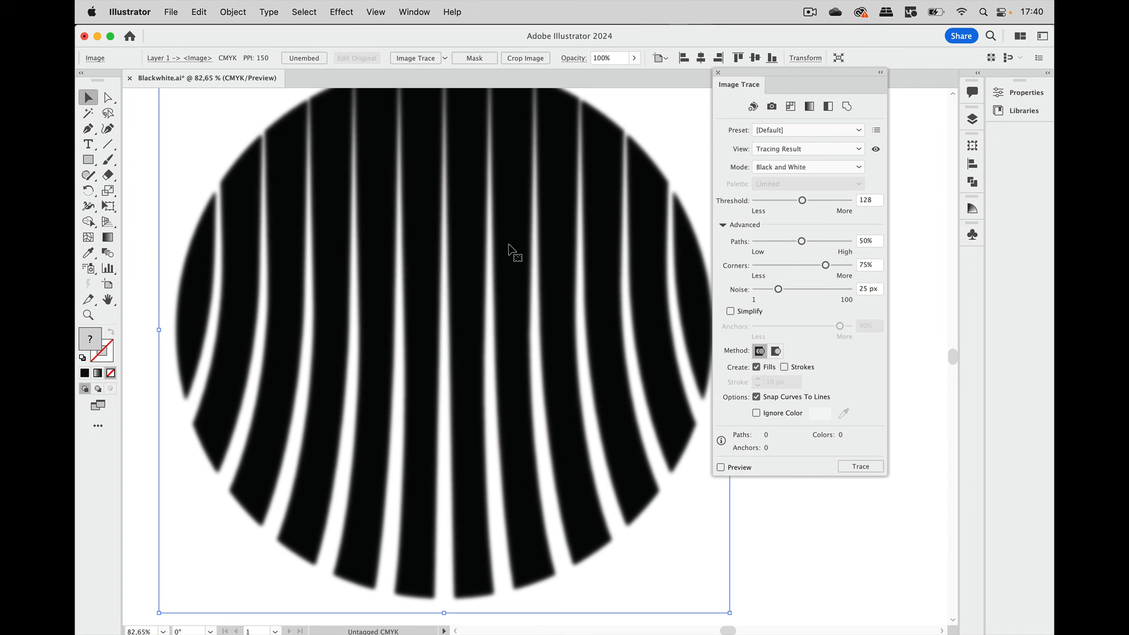
Step: Trace the blurred circle image with the Black & White preset and set the Threshold to 44
{"action": "scroll", "coordinate": [510, 248], "scroll_direction": "down", "scroll_amount": 3}
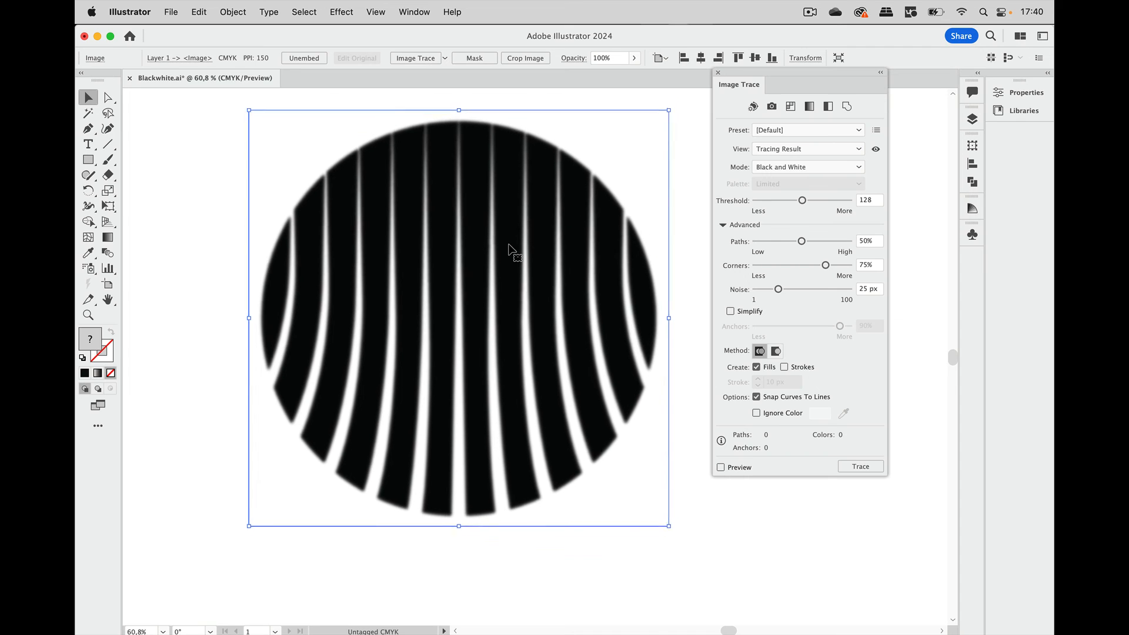
{"action": "left_click", "coordinate": [828, 107]}
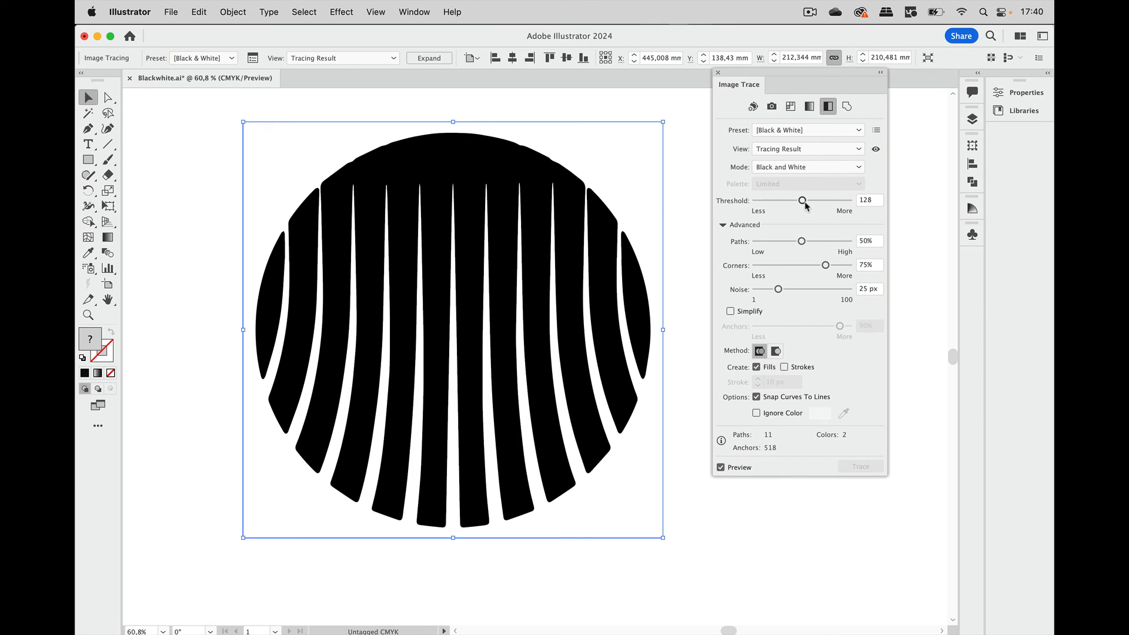
{"action": "left_click_drag", "start_coordinate": [804, 204], "coordinate": [772, 204]}
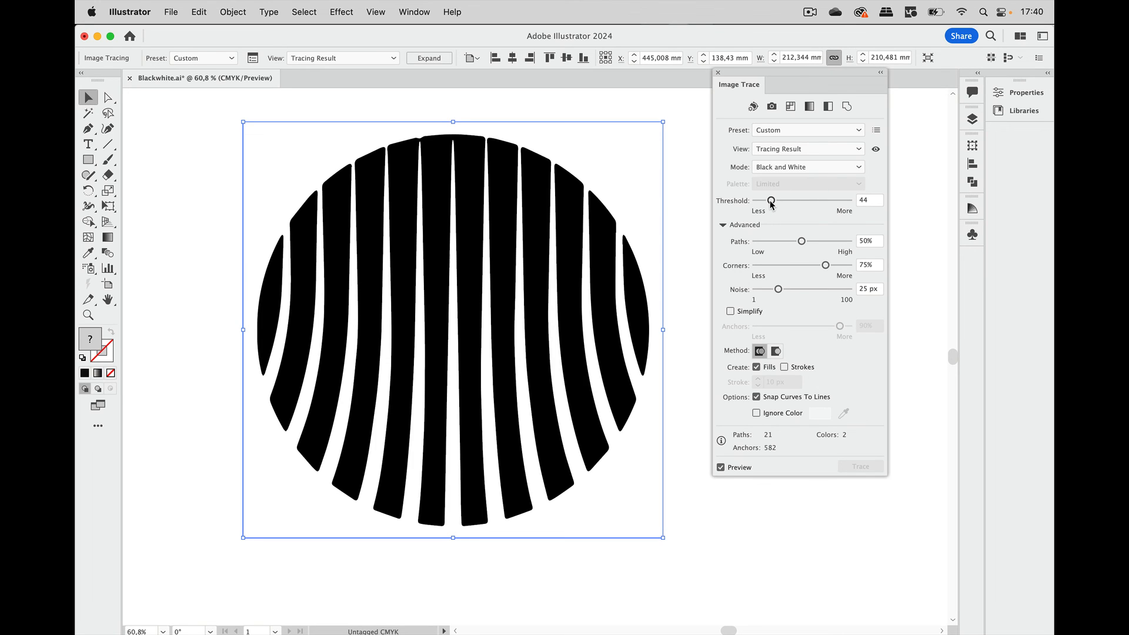